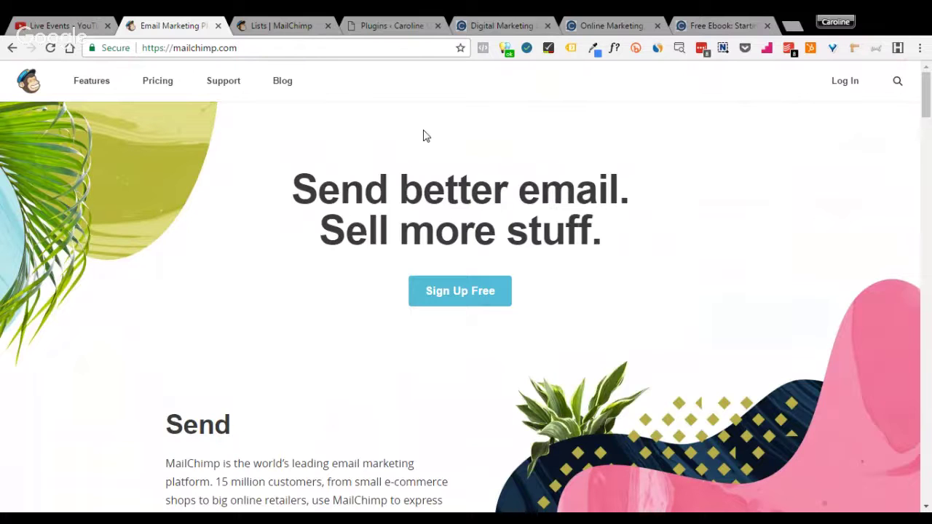
Open the Digital Business Insights Blog list's contacts from the MailChimp Lists page.
{"action": "left_click", "coordinate": [290, 21]}
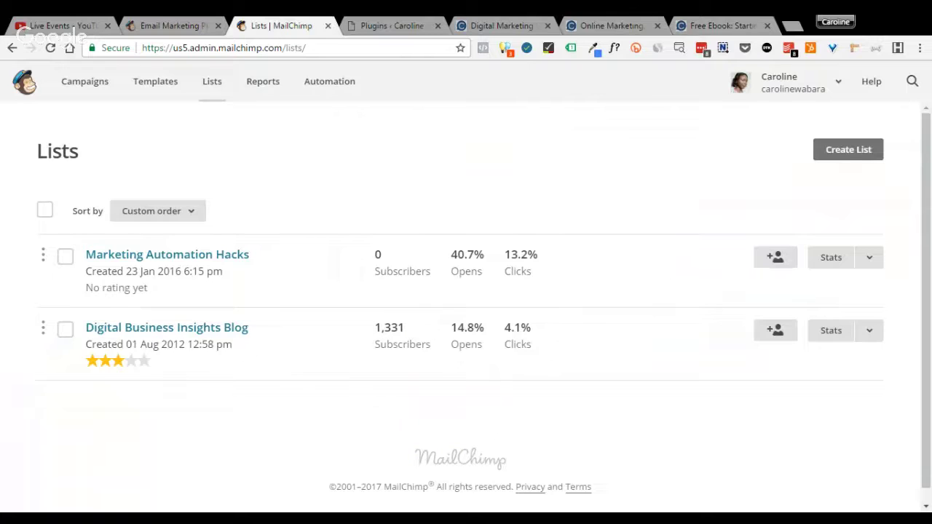
{"action": "left_click", "coordinate": [219, 329]}
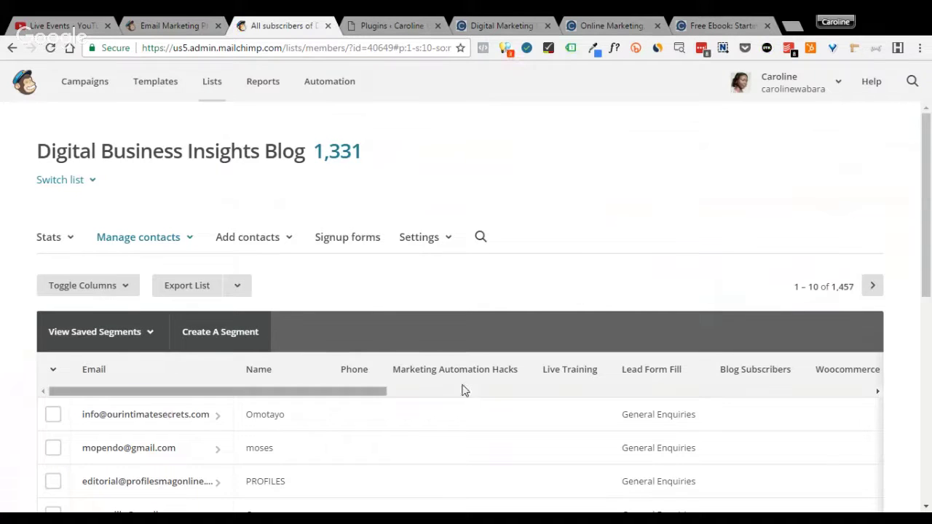
Go to the Digital Business Insights Blog Groups page via Manage contacts and scroll through its categories.
{"action": "left_click", "coordinate": [175, 241]}
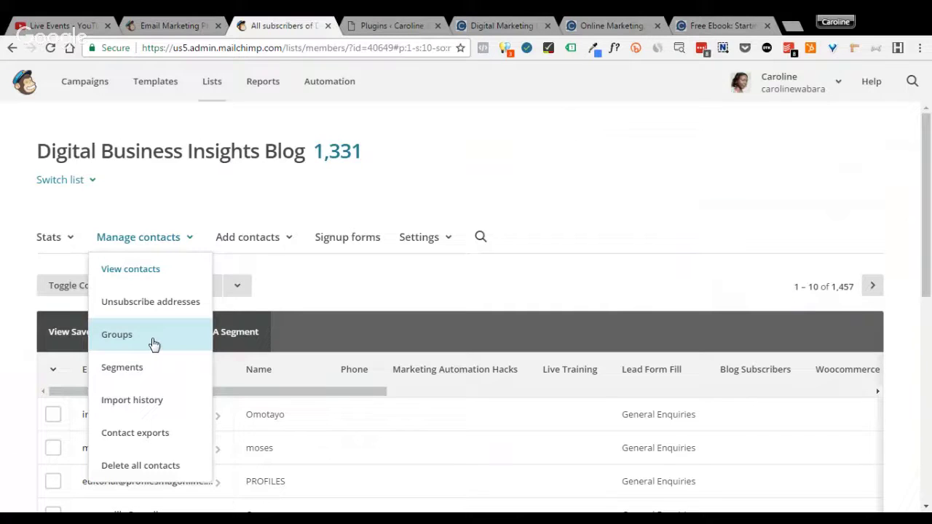
{"action": "left_click", "coordinate": [149, 338]}
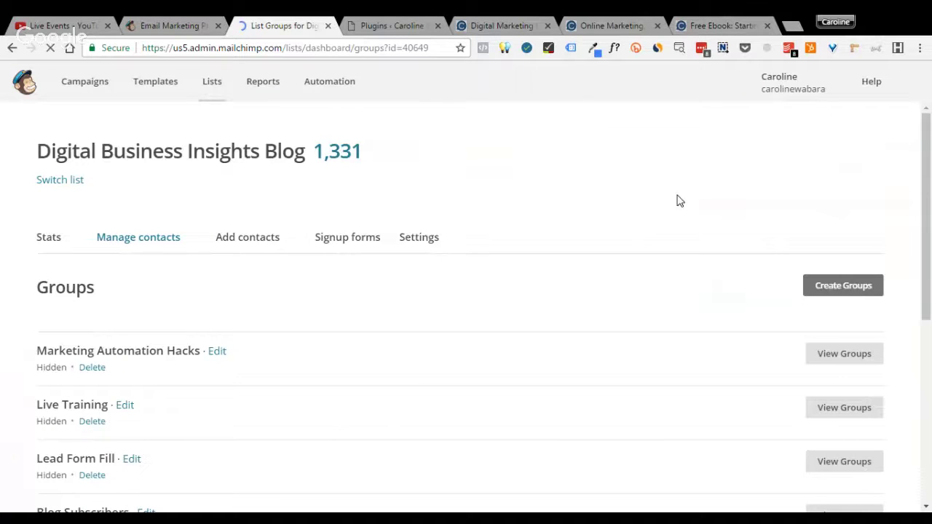
{"action": "scroll", "coordinate": [926, 181], "scroll_direction": "down", "scroll_amount": 1}
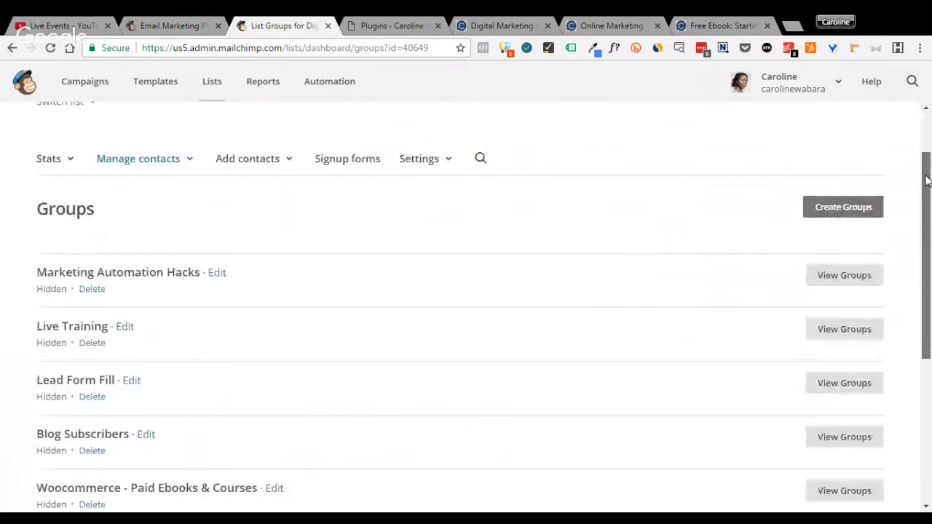
{"action": "left_click", "coordinate": [603, 25]}
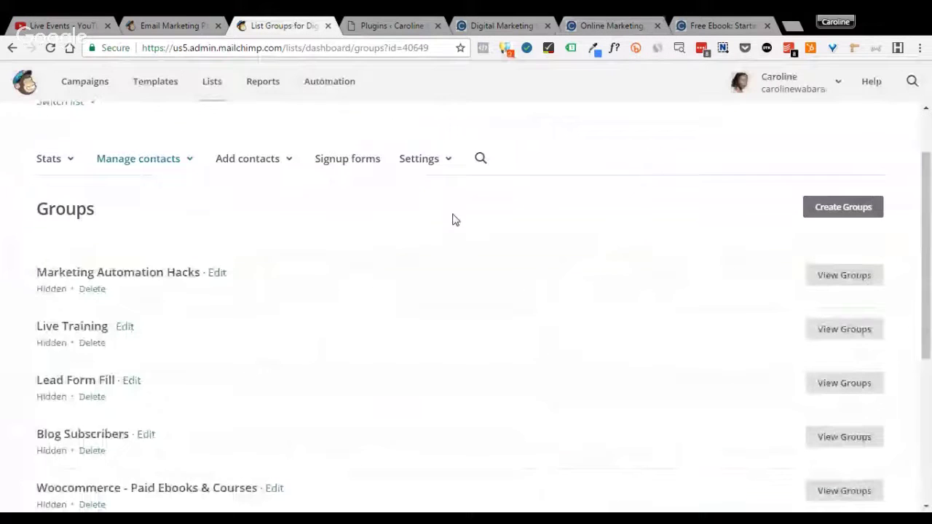
{"action": "left_click_drag", "start_coordinate": [928, 233], "coordinate": [928, 300]}
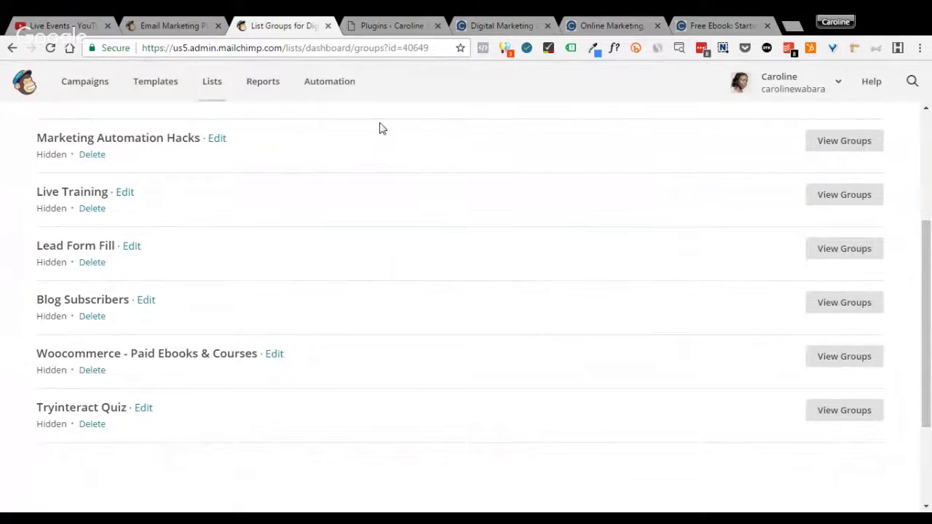
{"action": "left_click", "coordinate": [585, 24]}
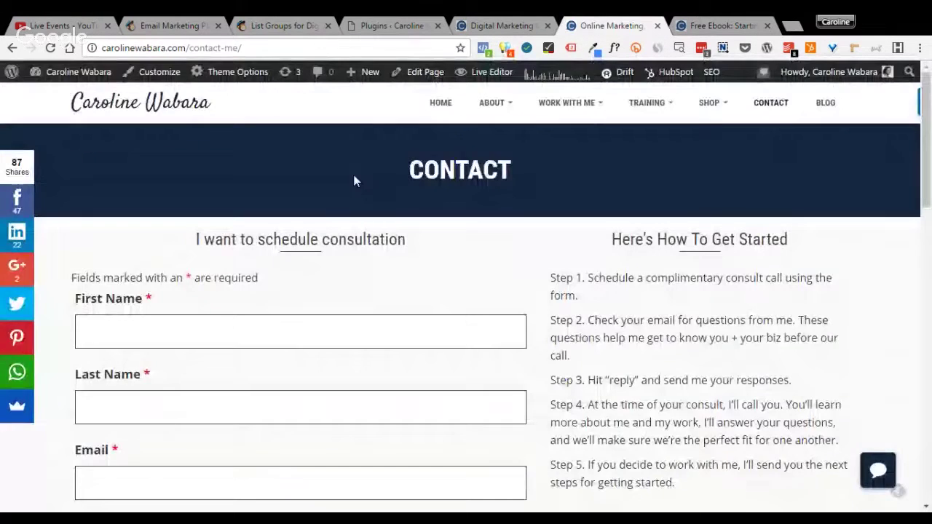
{"action": "left_click", "coordinate": [282, 24]}
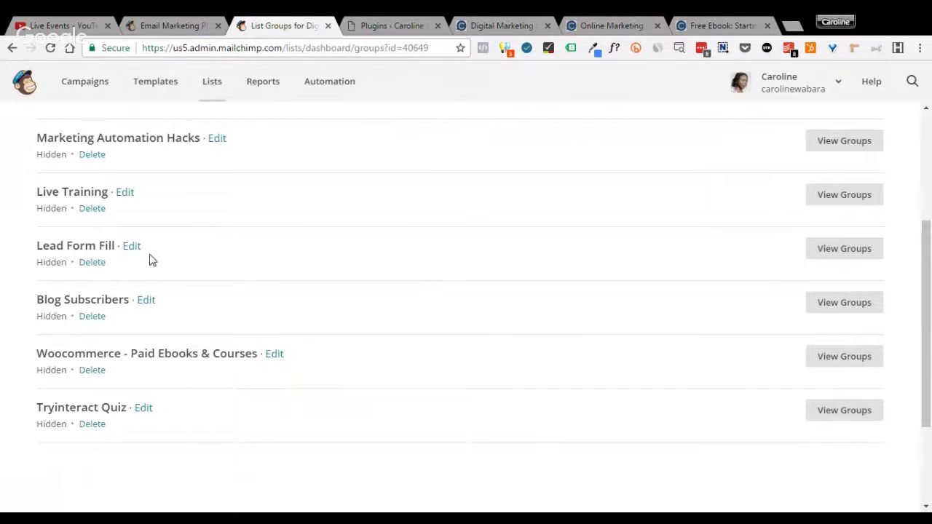
{"action": "left_click", "coordinate": [525, 22]}
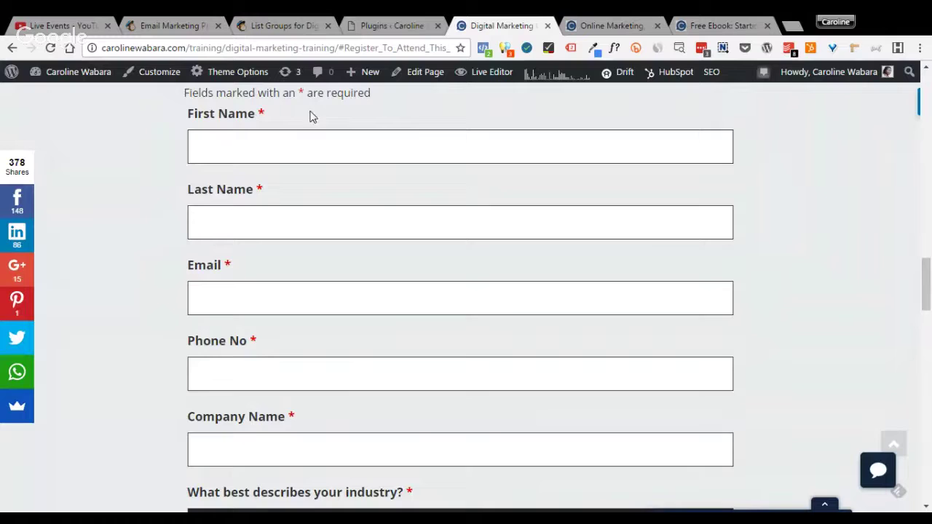
{"action": "left_click", "coordinate": [385, 22]}
{"action": "left_click", "coordinate": [299, 23]}
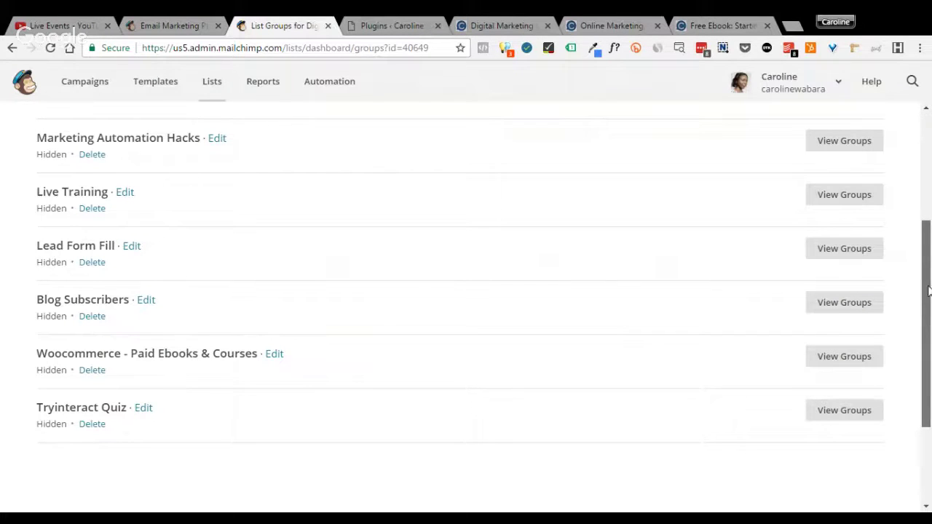
View Live Training's groups: Digital Marketing Training (81 contacts) and Never Attended Training (64).
{"action": "mouse_move", "coordinate": [927, 329]}
{"action": "left_mouse_down"}
{"action": "mouse_move", "coordinate": [928, 276]}
{"action": "mouse_move", "coordinate": [928, 321]}
{"action": "left_mouse_up"}
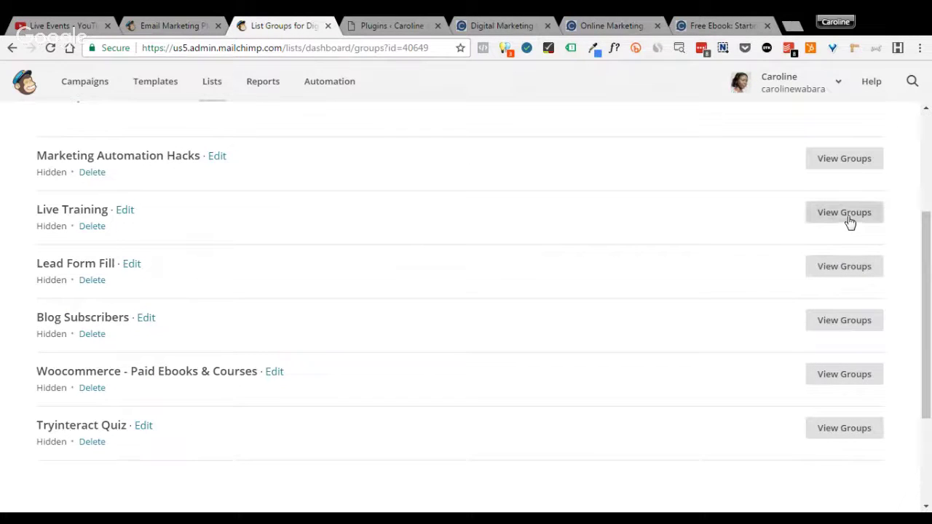
{"action": "left_click", "coordinate": [616, 212]}
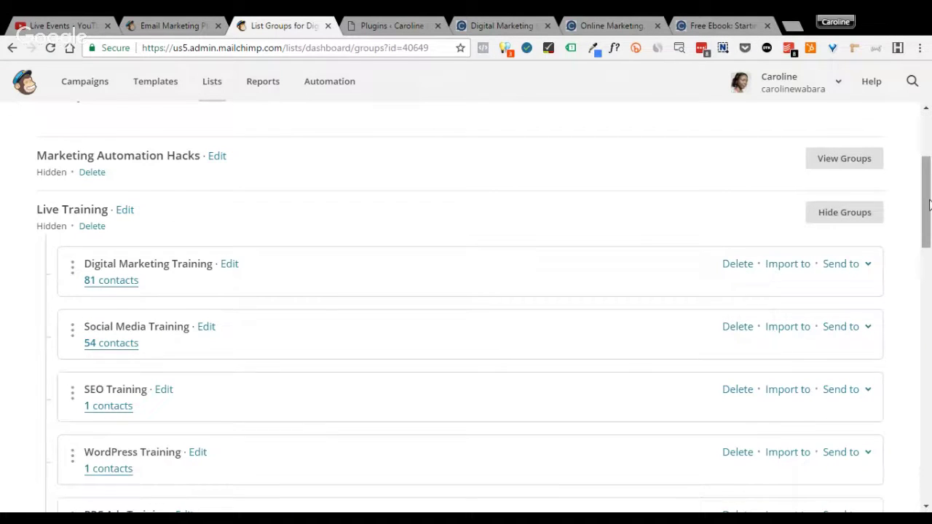
{"action": "left_click_drag", "start_coordinate": [929, 191], "coordinate": [929, 215]}
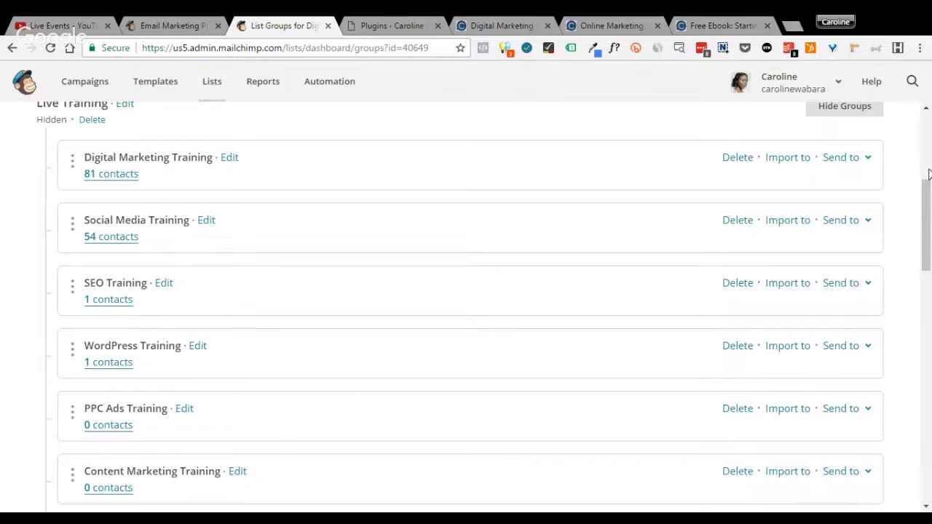
{"action": "scroll", "coordinate": [928, 173], "scroll_direction": "down", "scroll_amount": 4}
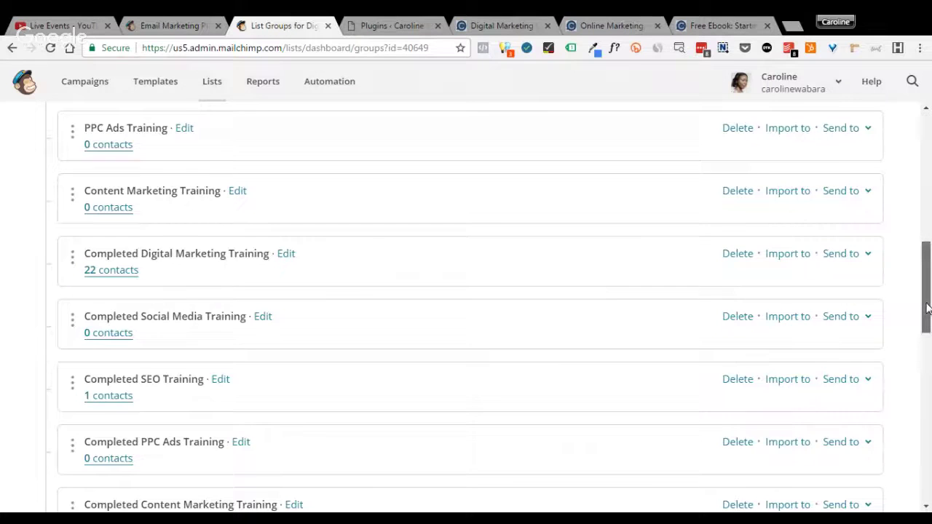
{"action": "left_click_drag", "start_coordinate": [926, 312], "coordinate": [929, 395]}
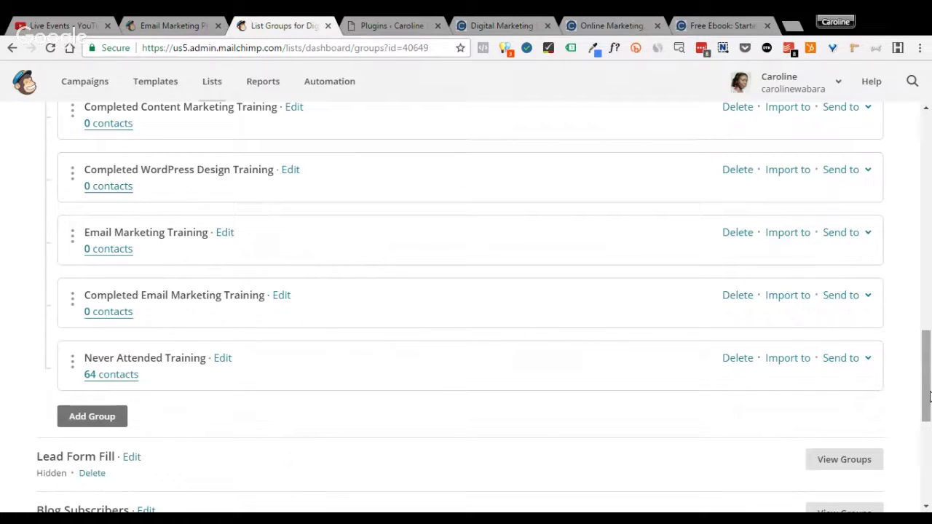
{"action": "left_click_drag", "start_coordinate": [929, 395], "coordinate": [925, 184]}
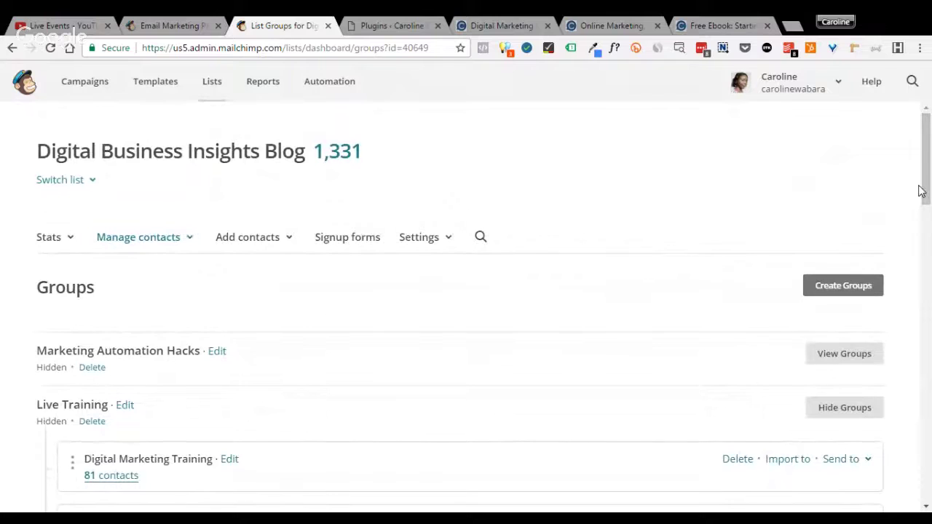
{"action": "left_click", "coordinate": [598, 25]}
{"action": "left_click", "coordinate": [411, 25]}
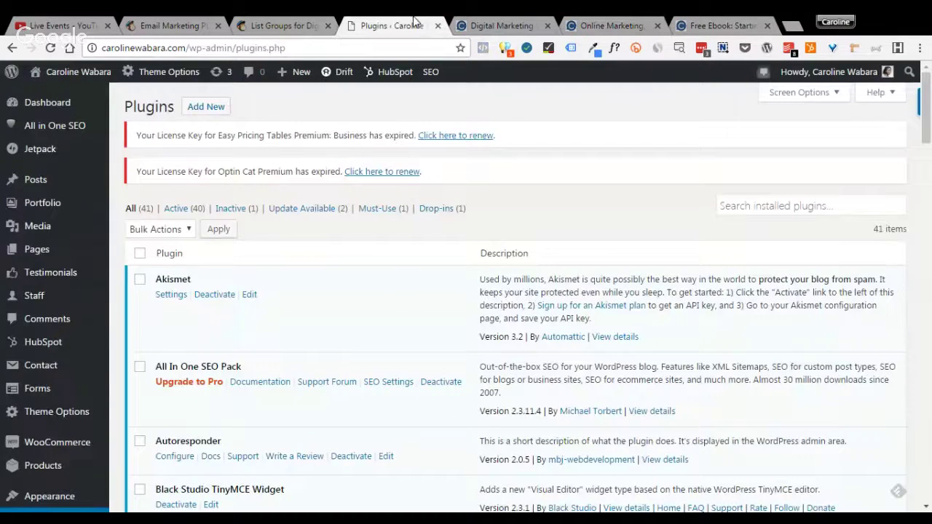
{"action": "left_click_drag", "start_coordinate": [921, 121], "coordinate": [927, 305]}
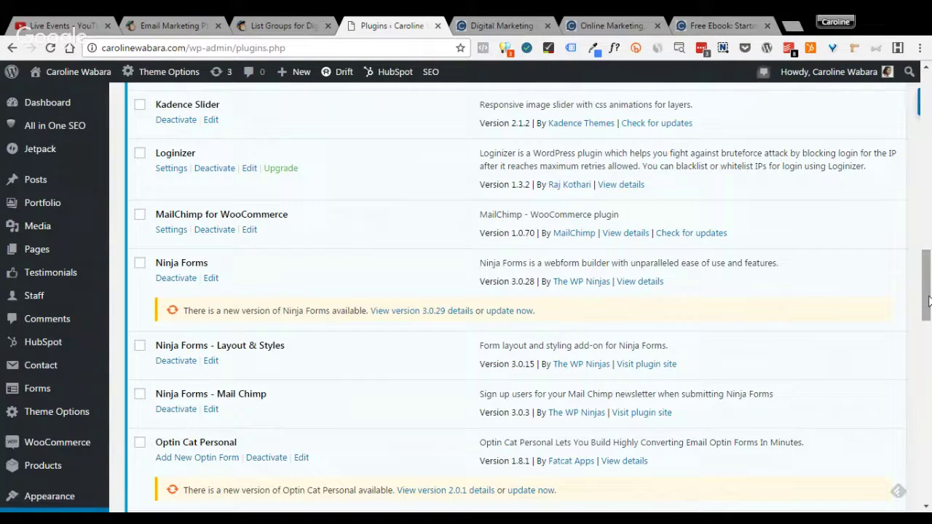
{"action": "scroll", "coordinate": [928, 301], "scroll_direction": "up", "scroll_amount": 1}
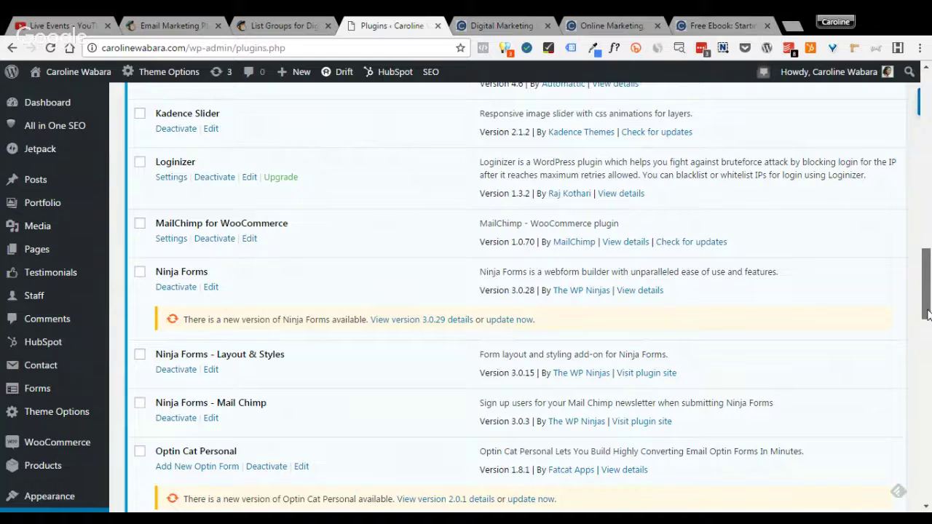
{"action": "scroll", "coordinate": [928, 314], "scroll_direction": "up", "scroll_amount": 1}
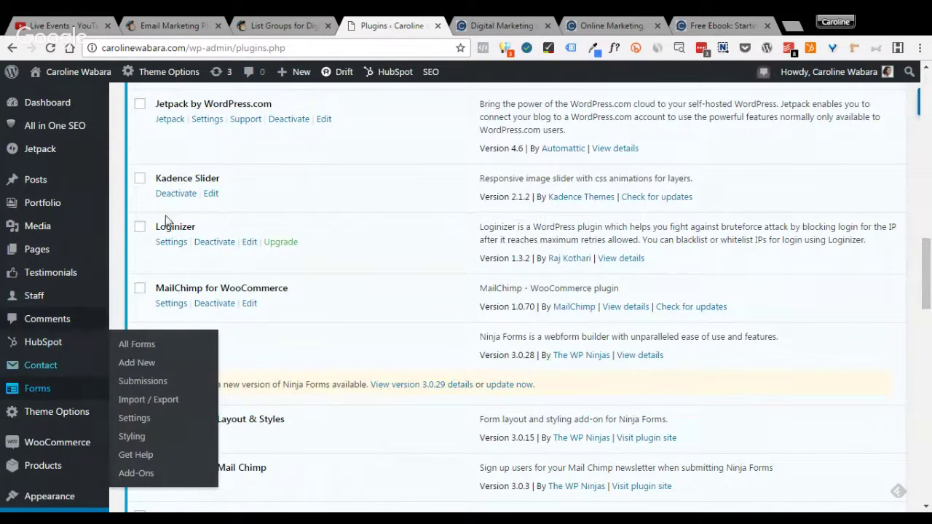
{"action": "left_click", "coordinate": [283, 25]}
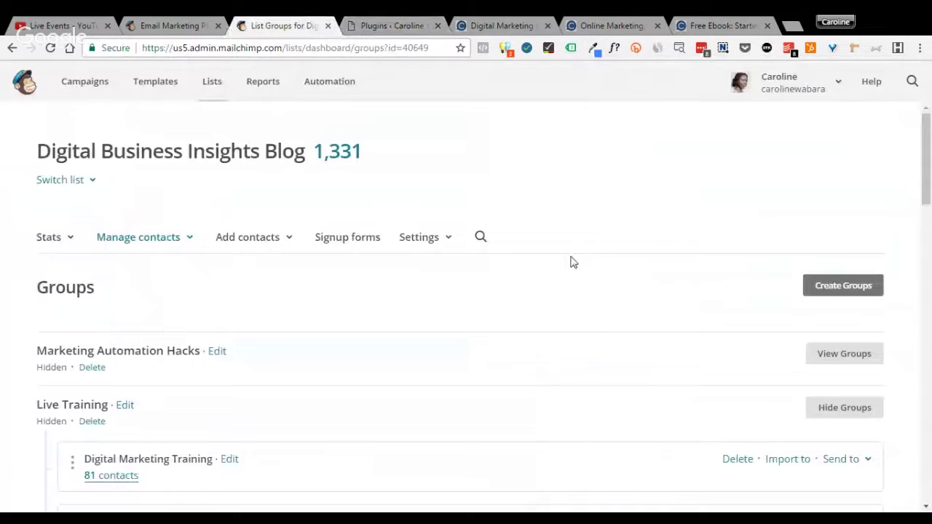
Create a new group category set to 'Don't show these groups on my signup form'.
{"action": "mouse_move", "coordinate": [928, 156]}
{"action": "left_mouse_down"}
{"action": "mouse_move", "coordinate": [930, 182]}
{"action": "mouse_move", "coordinate": [929, 156]}
{"action": "left_mouse_up"}
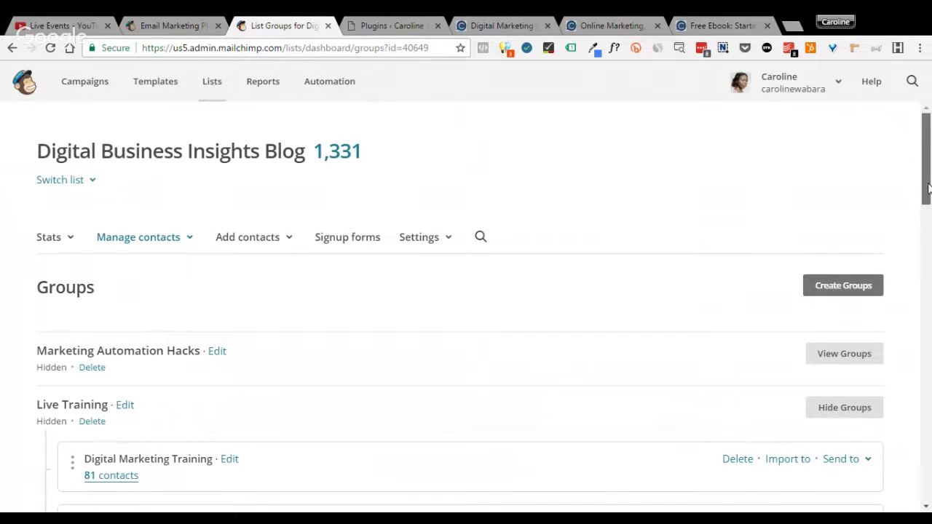
{"action": "left_click_drag", "start_coordinate": [927, 190], "coordinate": [927, 219]}
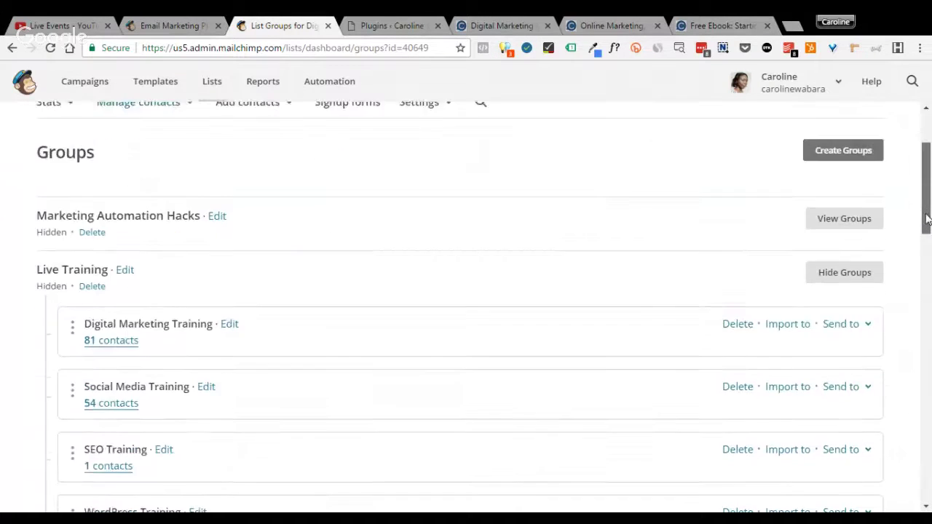
{"action": "left_click", "coordinate": [843, 150]}
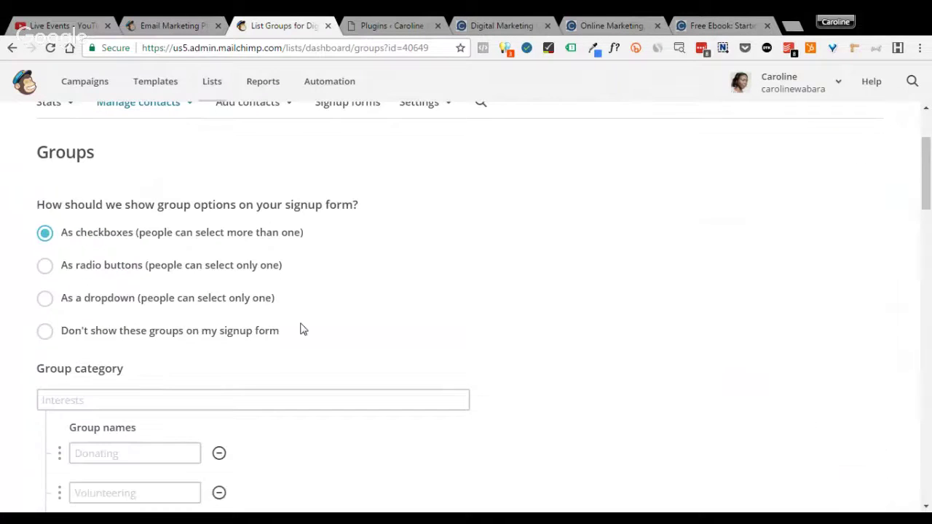
{"action": "left_click", "coordinate": [45, 334]}
{"action": "scroll", "coordinate": [927, 191], "scroll_direction": "down", "scroll_amount": 2}
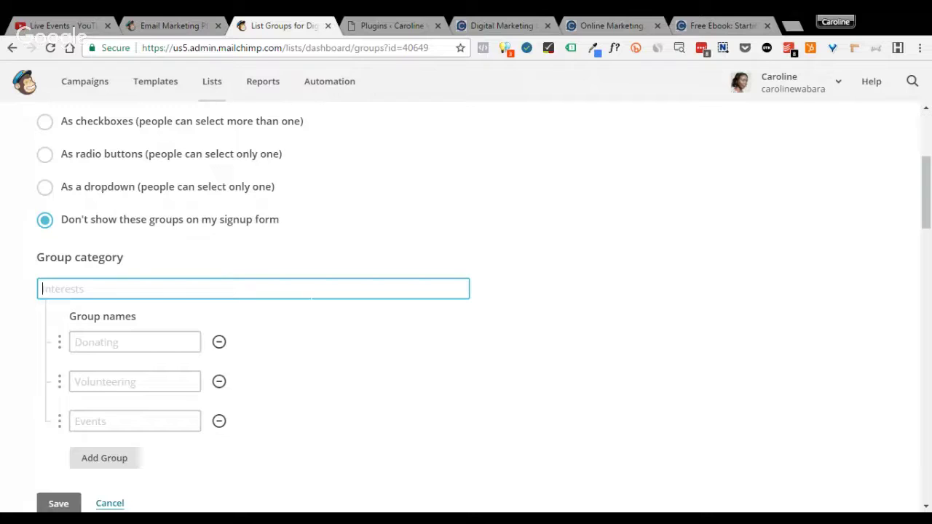
Name the category 'Coaching Session' with groups Completed Coaching, Not Completed and In Queue.
{"action": "type", "text": "Coaching Session"}
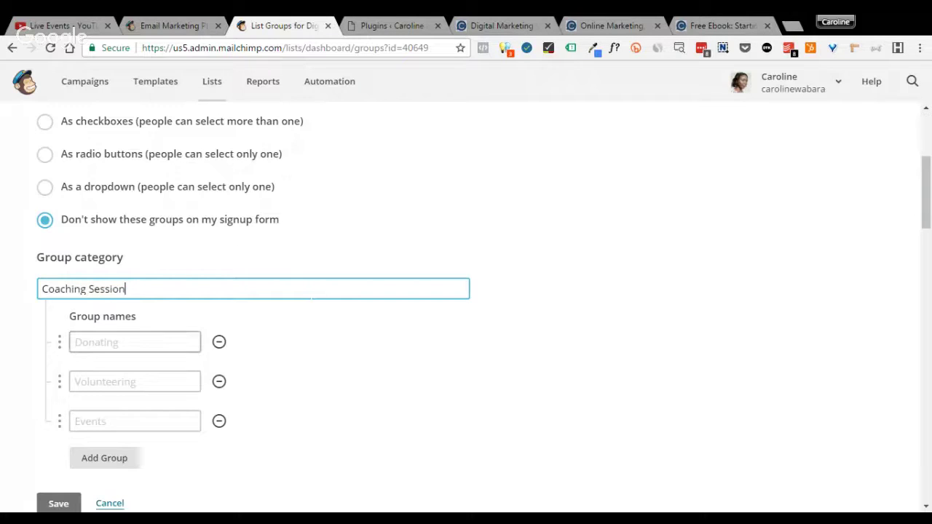
{"action": "left_click", "coordinate": [135, 342]}
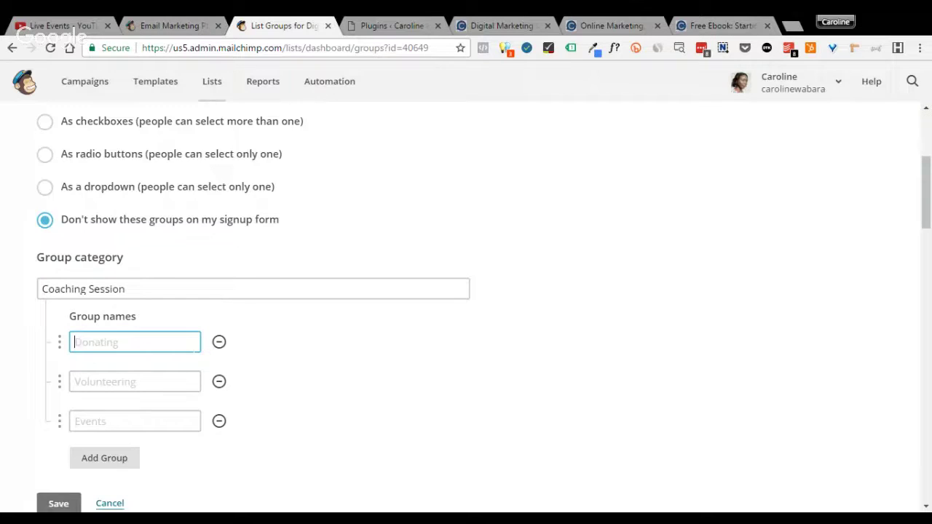
{"action": "type", "text": "Completed Coaching"}
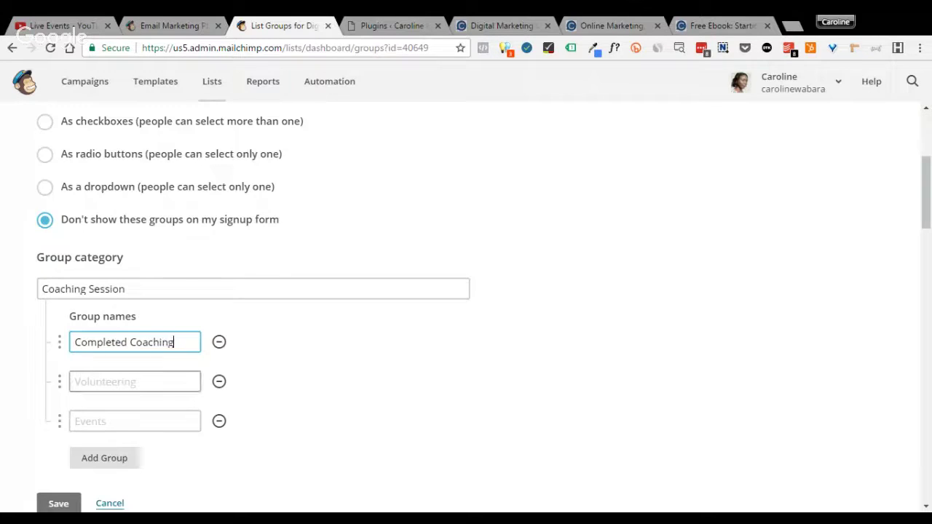
{"action": "left_click", "coordinate": [134, 382]}
{"action": "type", "text": "No"}
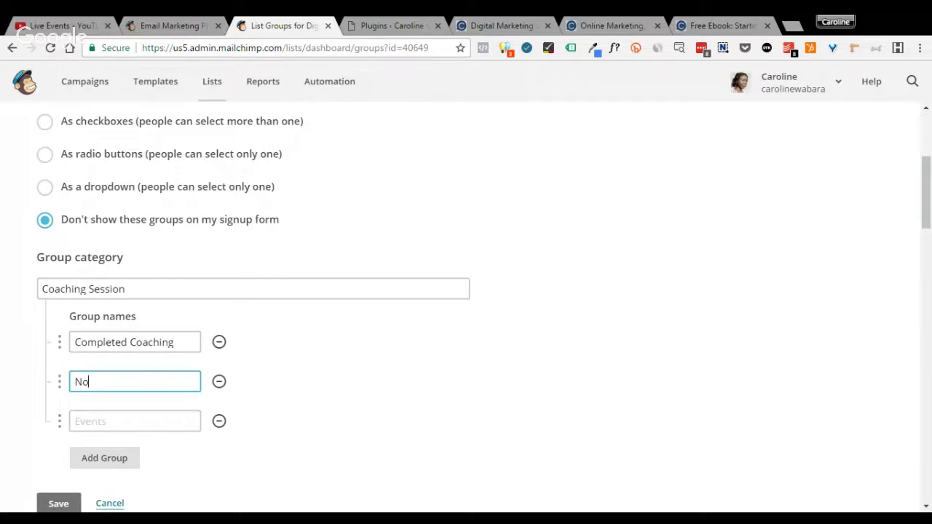
{"action": "type", "text": "t Completed"}
{"action": "left_click", "coordinate": [135, 421]}
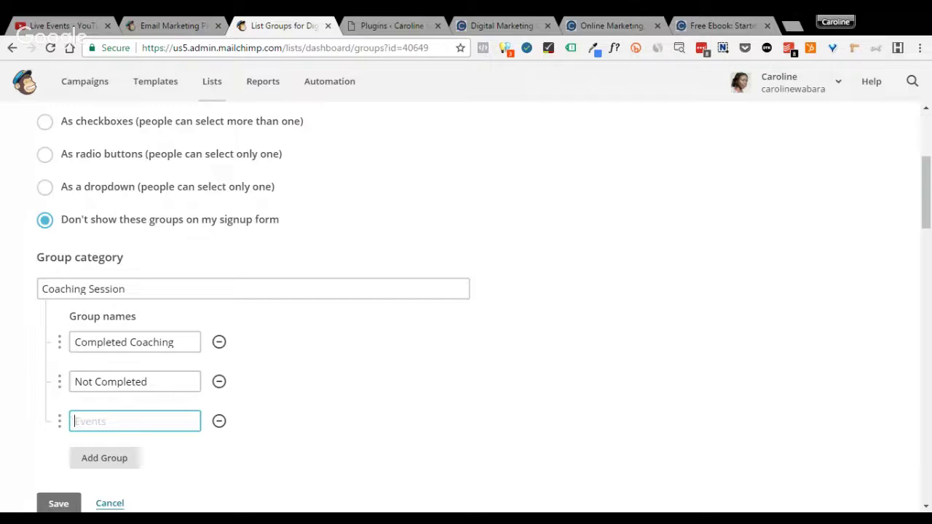
{"action": "type", "text": "In Queue"}
Save the Coaching Session group category and check the confirmation.
{"action": "left_click", "coordinate": [313, 457]}
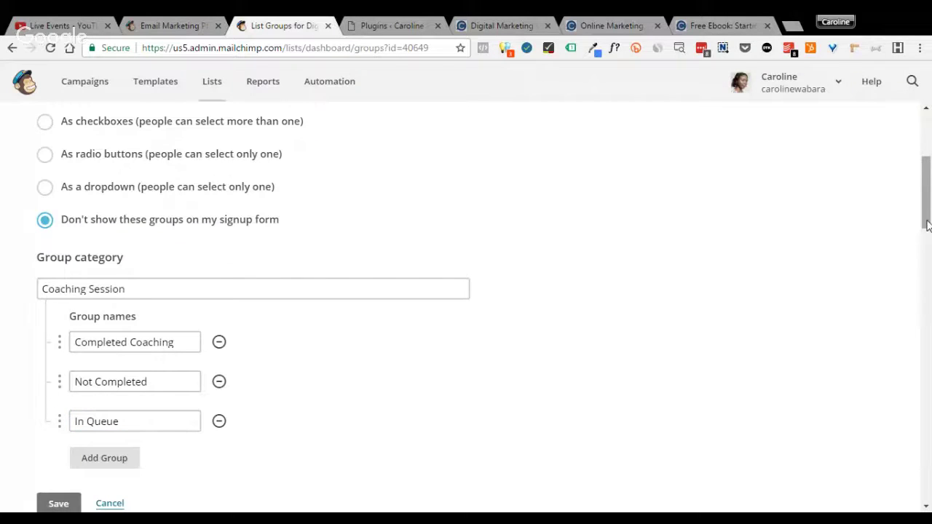
{"action": "scroll", "coordinate": [921, 240], "scroll_direction": "down", "scroll_amount": 2}
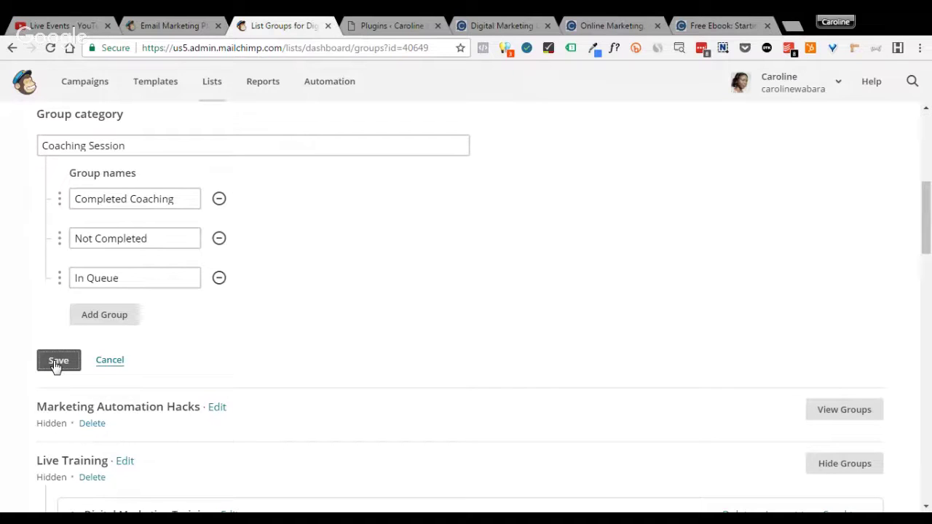
{"action": "left_click", "coordinate": [56, 361]}
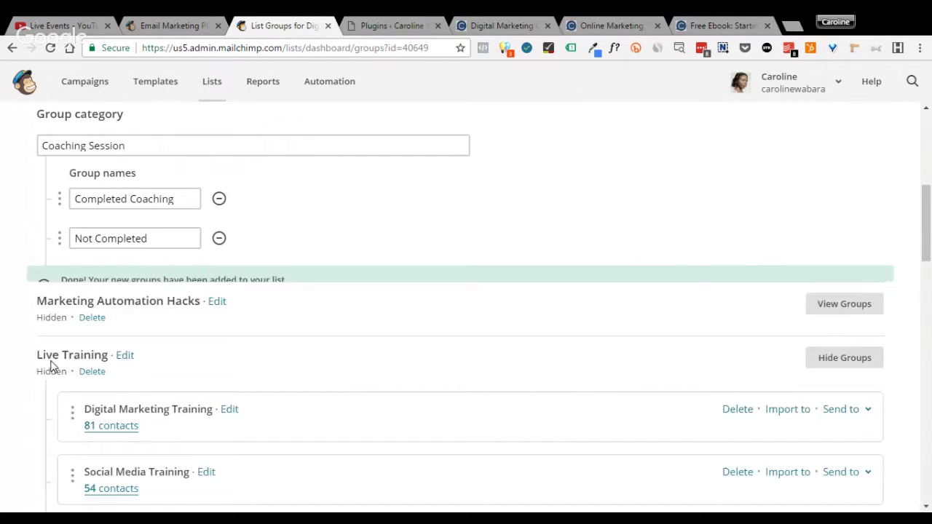
{"action": "scroll", "coordinate": [367, 234], "scroll_direction": "down", "scroll_amount": 4}
{"action": "left_click_drag", "start_coordinate": [930, 262], "coordinate": [927, 385]}
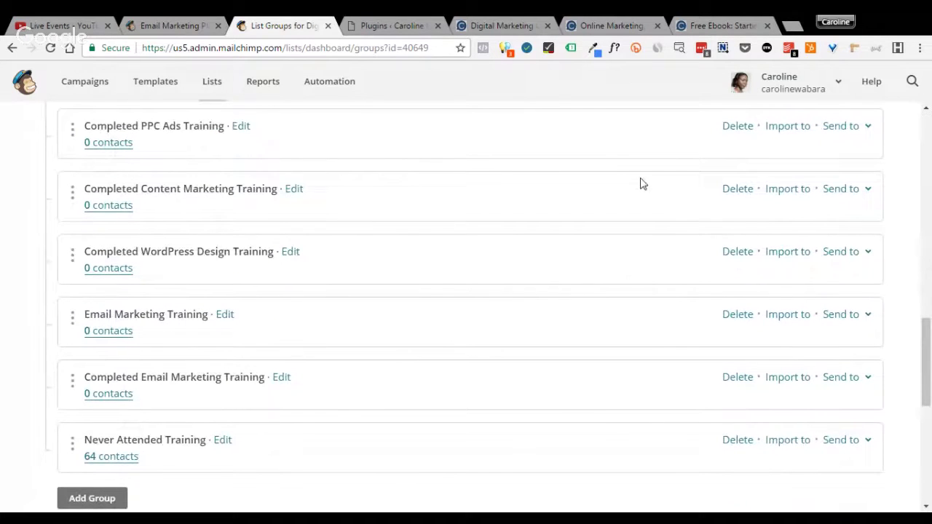
Open the Ninja Forms All Forms list from the WordPress admin sidebar.
{"action": "left_click", "coordinate": [399, 23]}
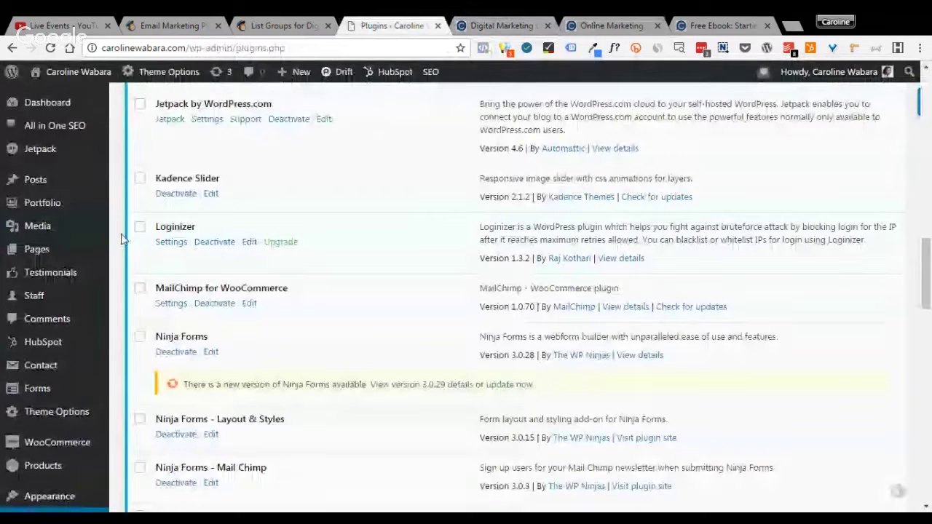
{"action": "mouse_move", "coordinate": [62, 390]}
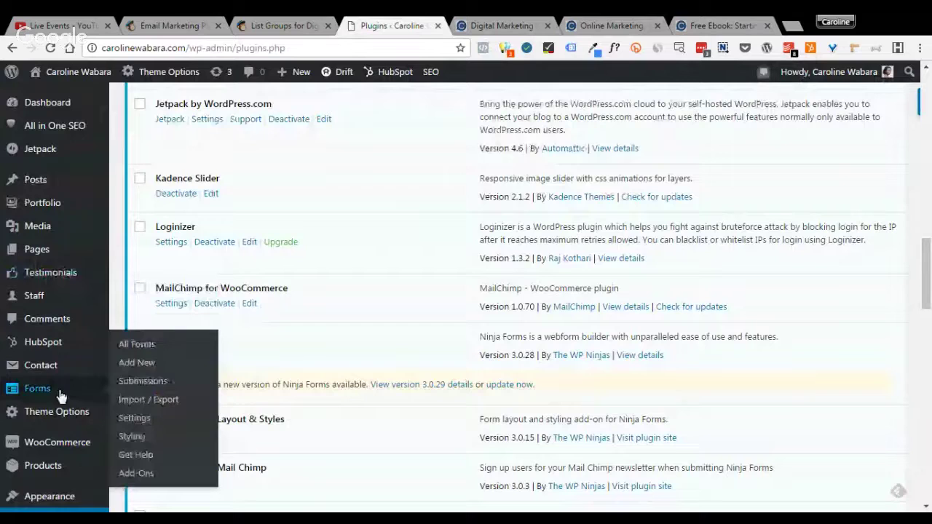
{"action": "left_click", "coordinate": [153, 349]}
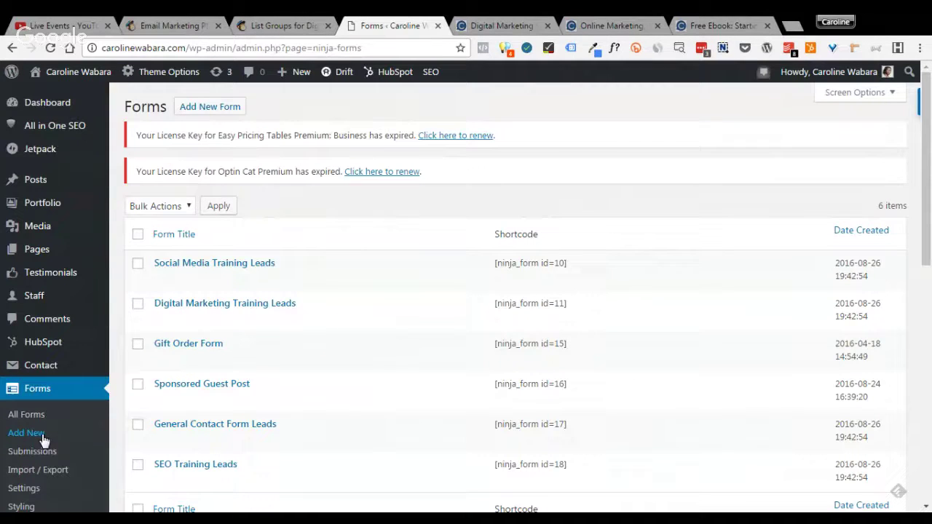
Create a new form from the Event Registration template and view its Emails & Actions.
{"action": "left_click", "coordinate": [222, 110]}
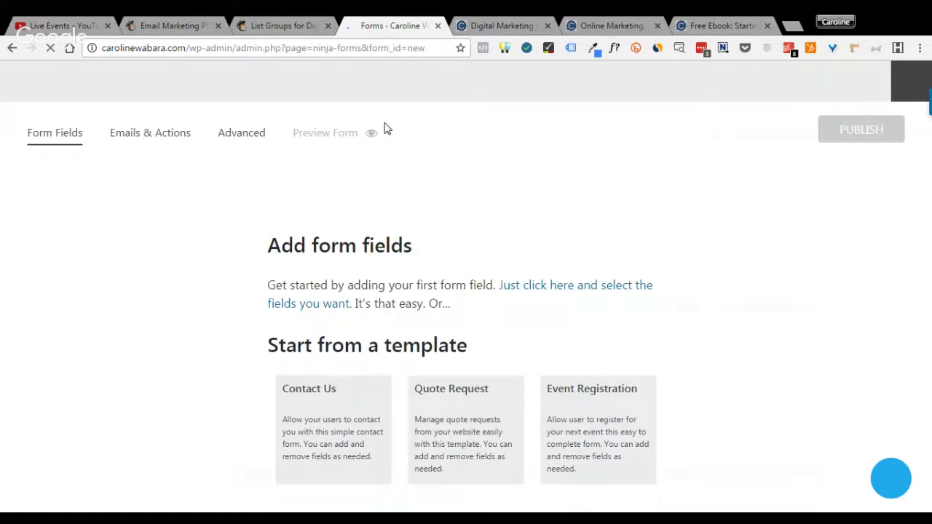
{"action": "left_click", "coordinate": [606, 423]}
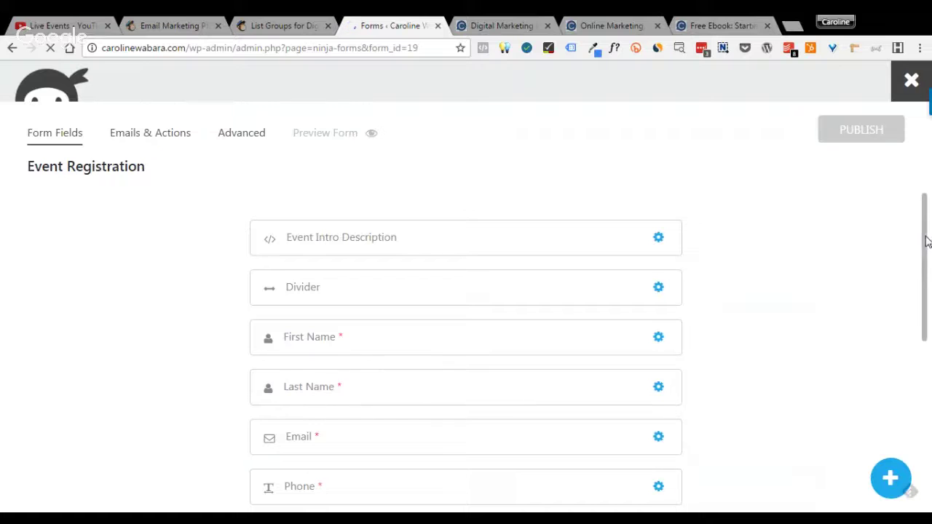
{"action": "left_click_drag", "start_coordinate": [926, 240], "coordinate": [931, 216]}
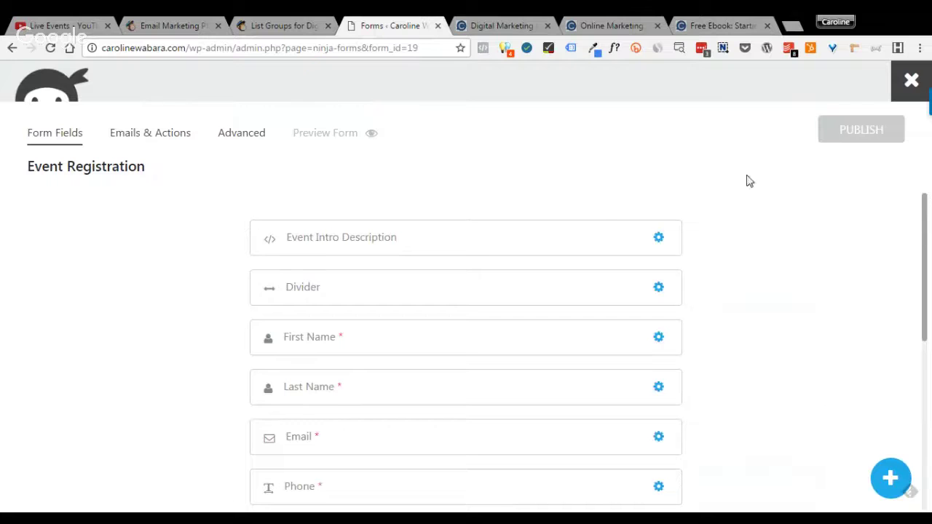
{"action": "left_click", "coordinate": [145, 137]}
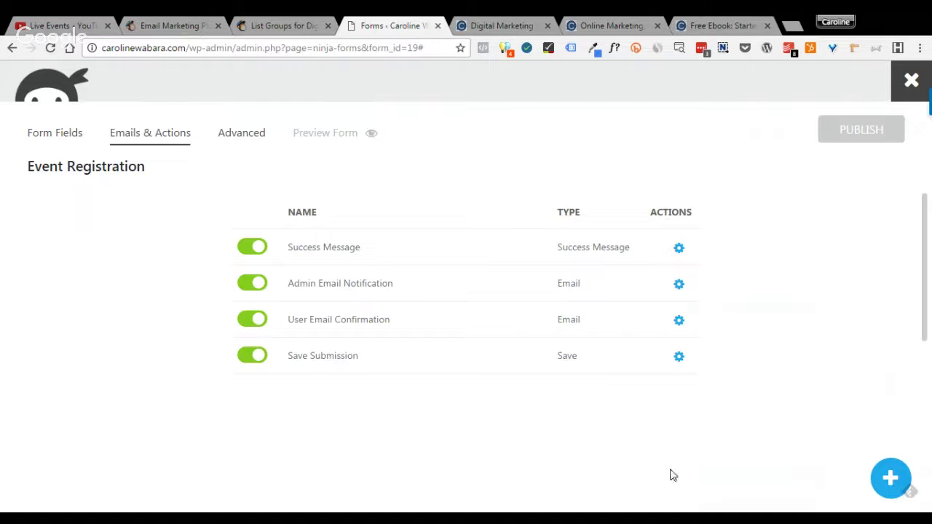
Add a MailChimp action to the form, linked to the Digital Business Insights Blog list.
{"action": "left_click", "coordinate": [903, 478]}
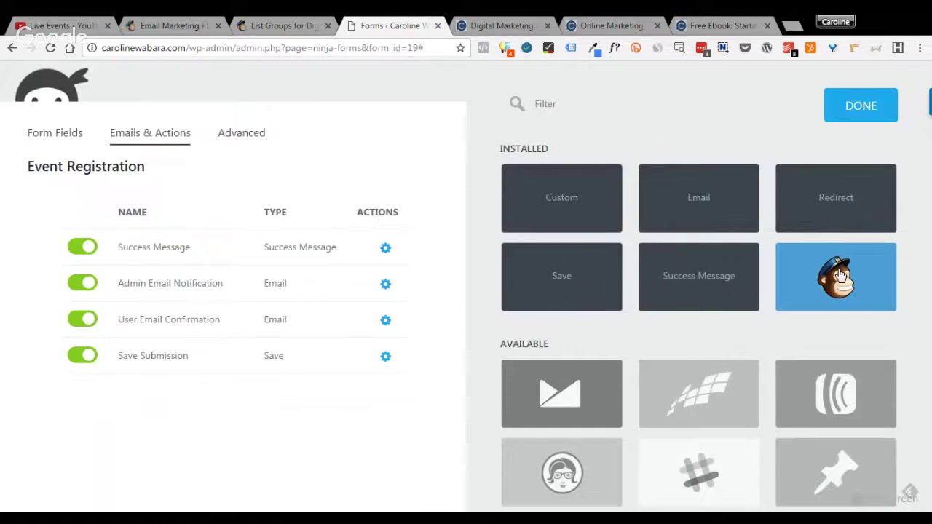
{"action": "left_click", "coordinate": [840, 274]}
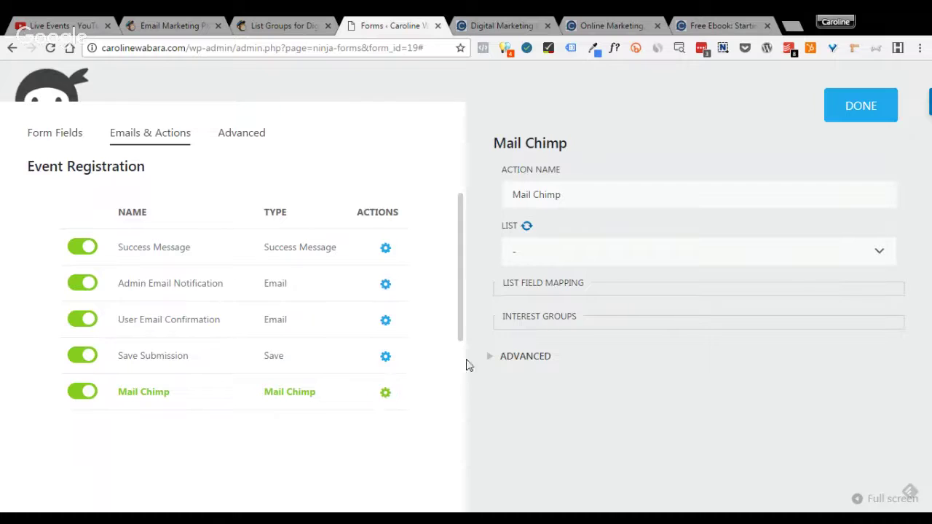
{"action": "left_click", "coordinate": [527, 227]}
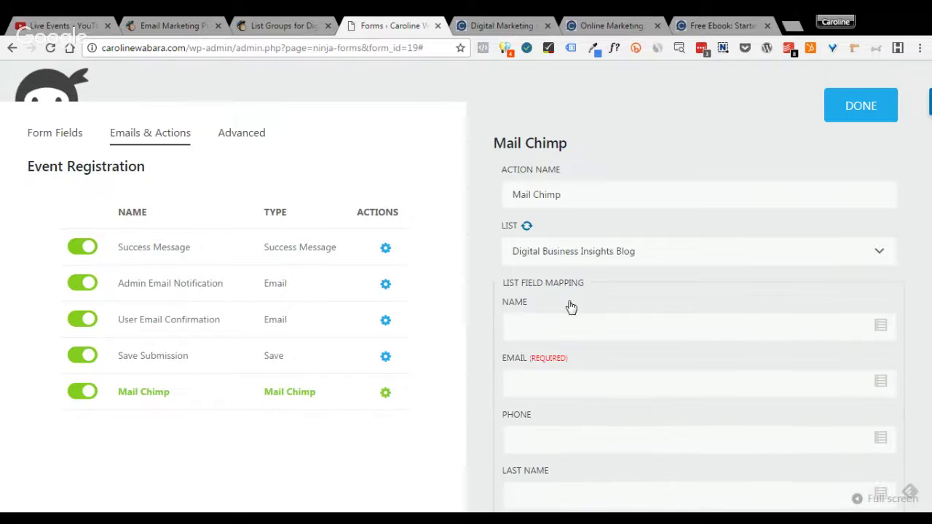
Map the First Name field to Name and the form's Email field to Email.
{"action": "left_click", "coordinate": [881, 325]}
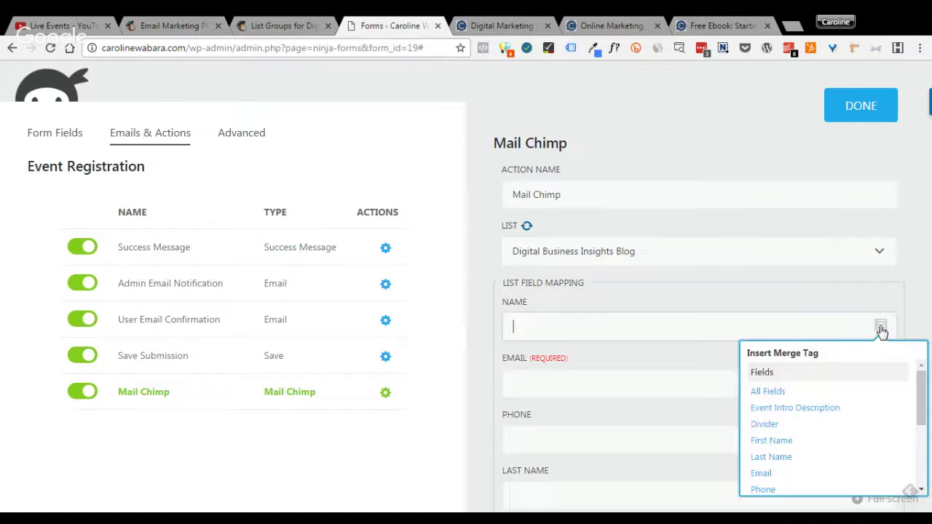
{"action": "left_click", "coordinate": [789, 443]}
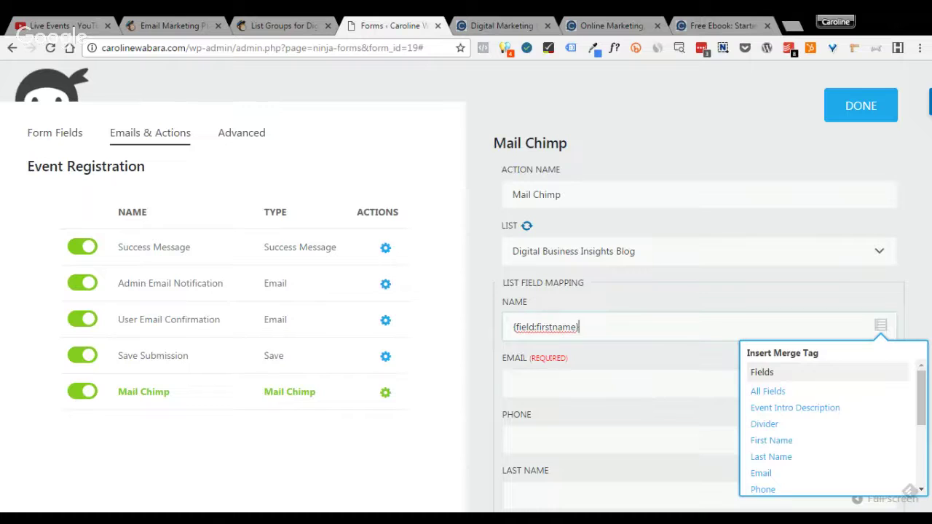
{"action": "left_click", "coordinate": [608, 383]}
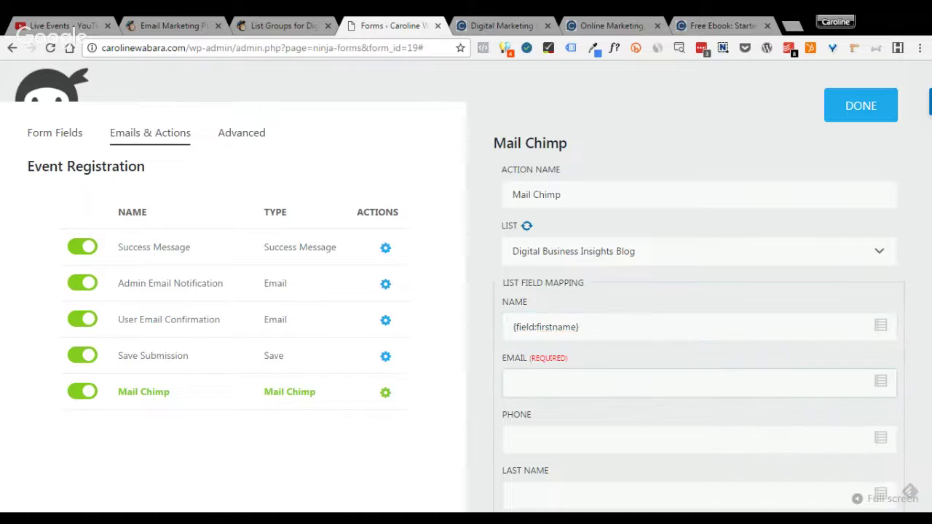
{"action": "left_click", "coordinate": [880, 381]}
{"action": "left_click", "coordinate": [786, 346]}
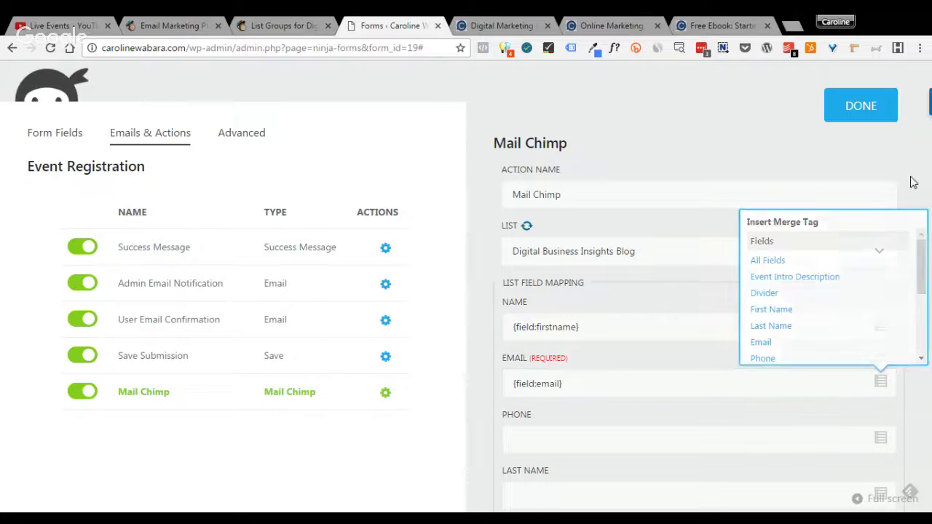
{"action": "left_click", "coordinate": [931, 262]}
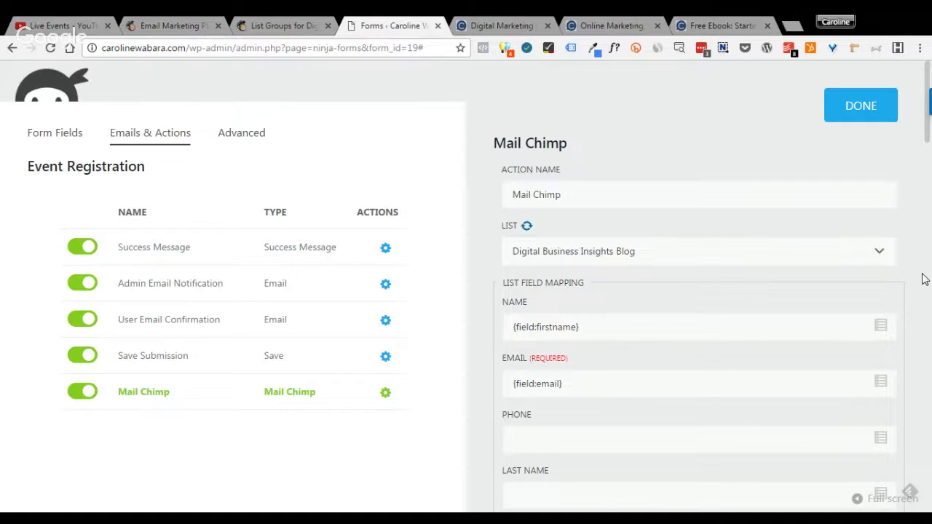
Map the form's Phone field to Phone and scroll down to Interest Groups.
{"action": "scroll", "coordinate": [924, 279], "scroll_direction": "down", "scroll_amount": 3}
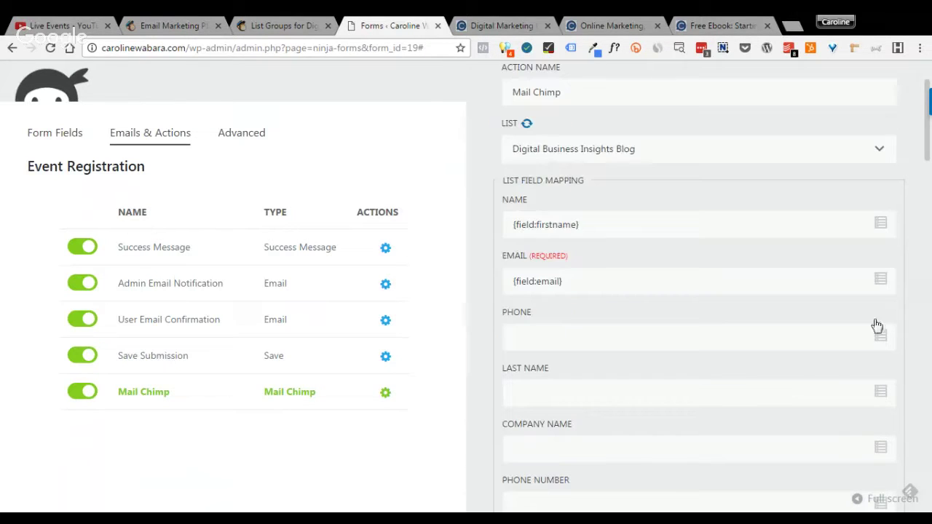
{"action": "left_click", "coordinate": [881, 337]}
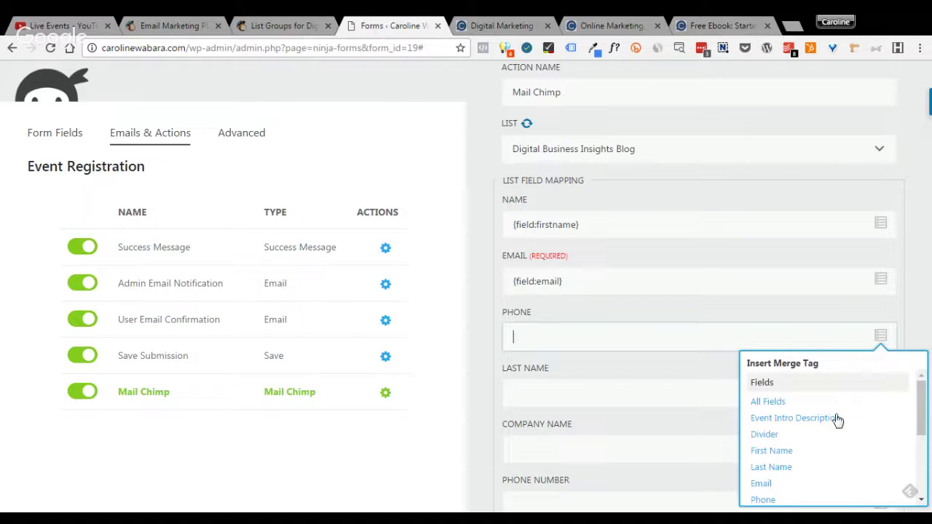
{"action": "left_click_drag", "start_coordinate": [922, 424], "coordinate": [919, 452]}
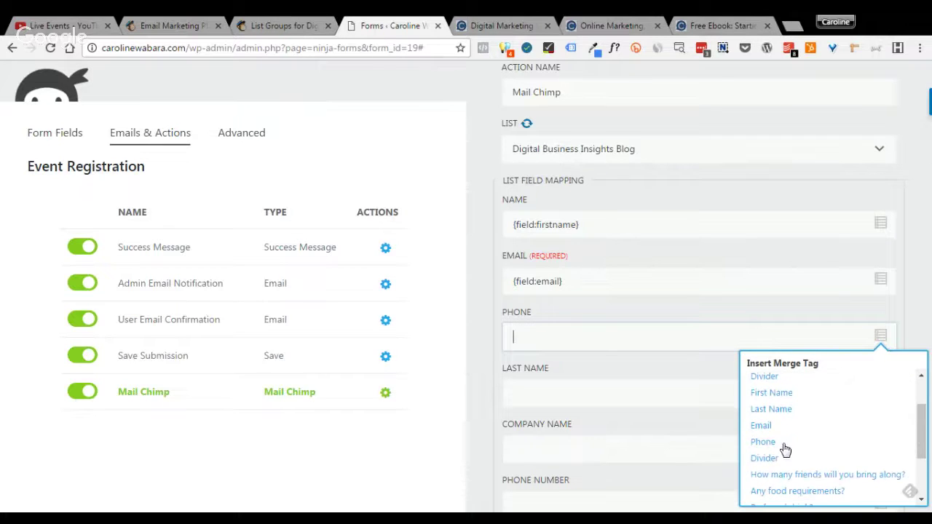
{"action": "left_click", "coordinate": [764, 442]}
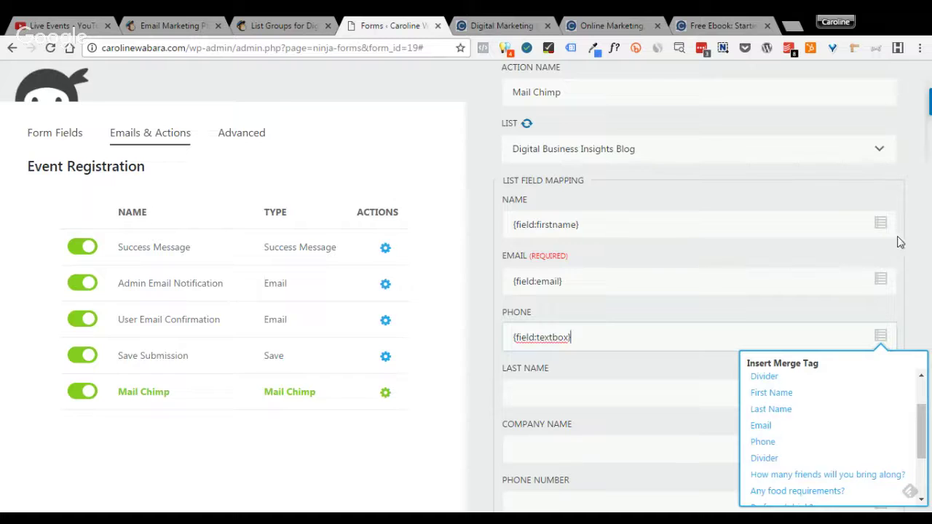
{"action": "left_click", "coordinate": [930, 180]}
{"action": "scroll", "coordinate": [928, 185], "scroll_direction": "down", "scroll_amount": 3}
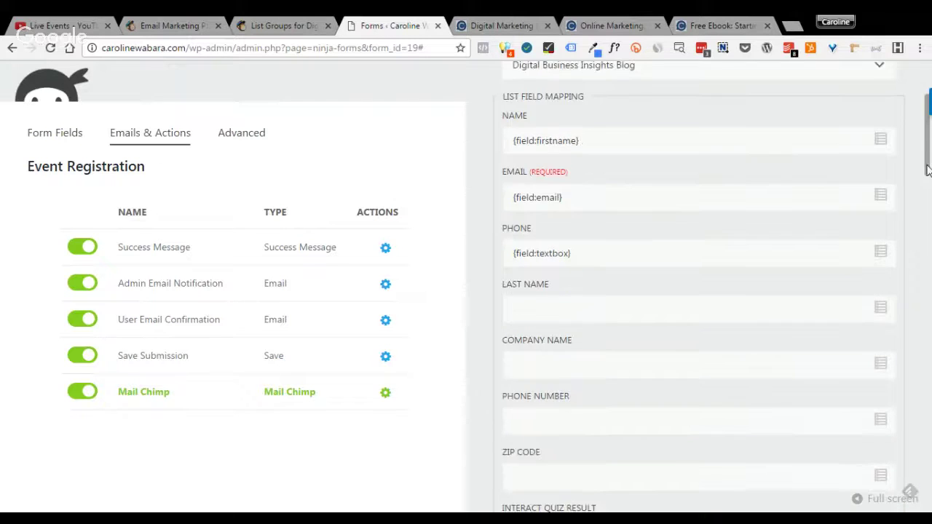
{"action": "scroll", "coordinate": [926, 193], "scroll_direction": "down", "scroll_amount": 2}
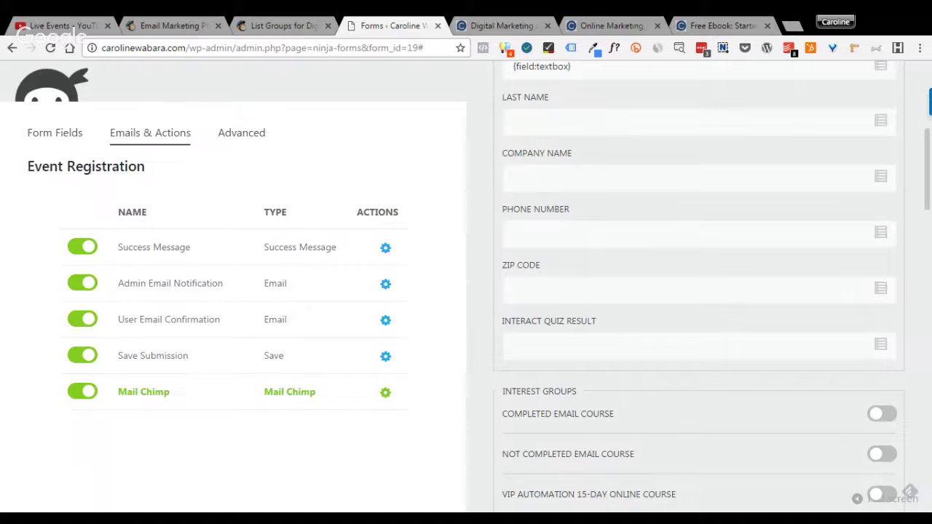
{"action": "left_click_drag", "start_coordinate": [929, 192], "coordinate": [896, 509]}
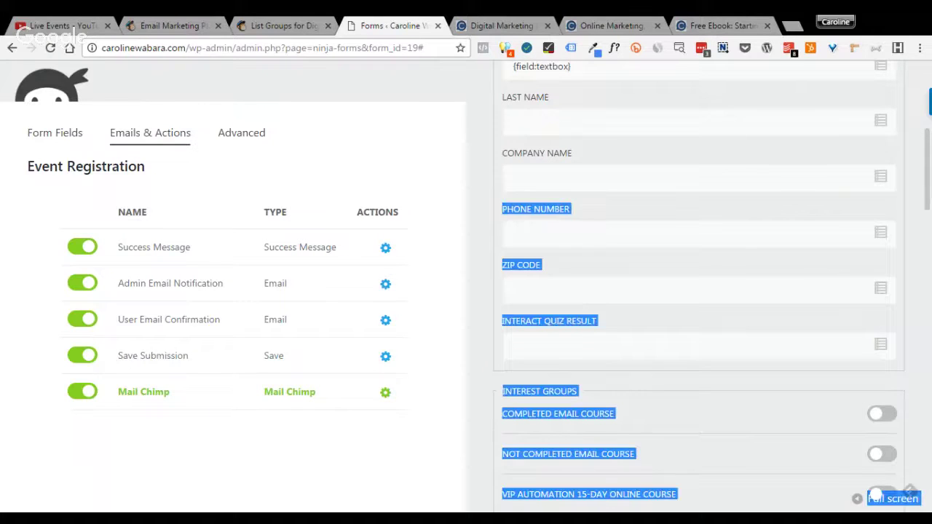
Switch on the In Queue interest group, leaving Not Completed off.
{"action": "left_click", "coordinate": [903, 437]}
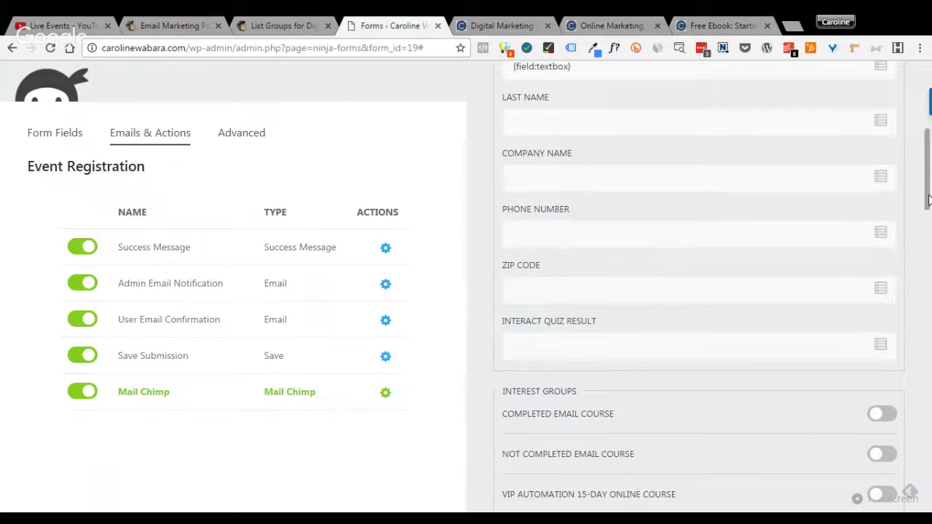
{"action": "scroll", "coordinate": [926, 228], "scroll_direction": "down", "scroll_amount": 2}
{"action": "scroll", "coordinate": [927, 228], "scroll_direction": "down", "scroll_amount": 2}
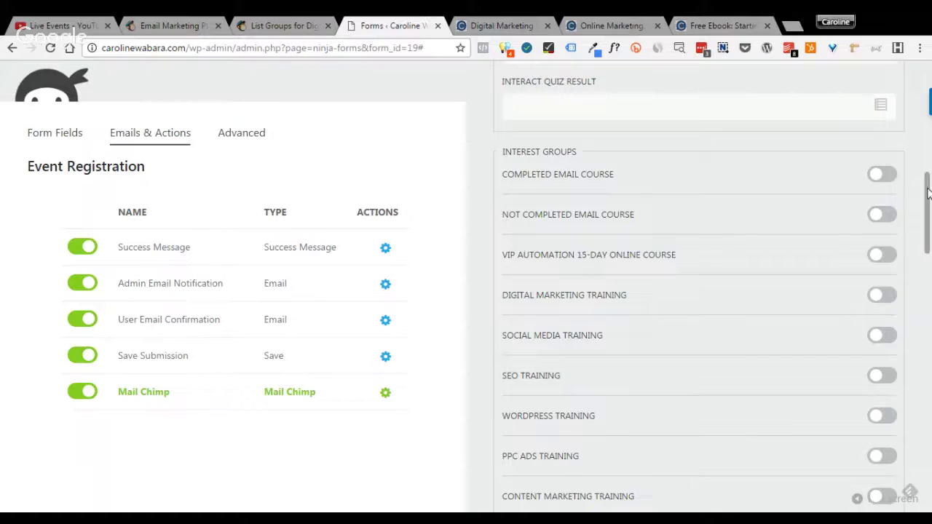
{"action": "left_click_drag", "start_coordinate": [928, 195], "coordinate": [927, 456]}
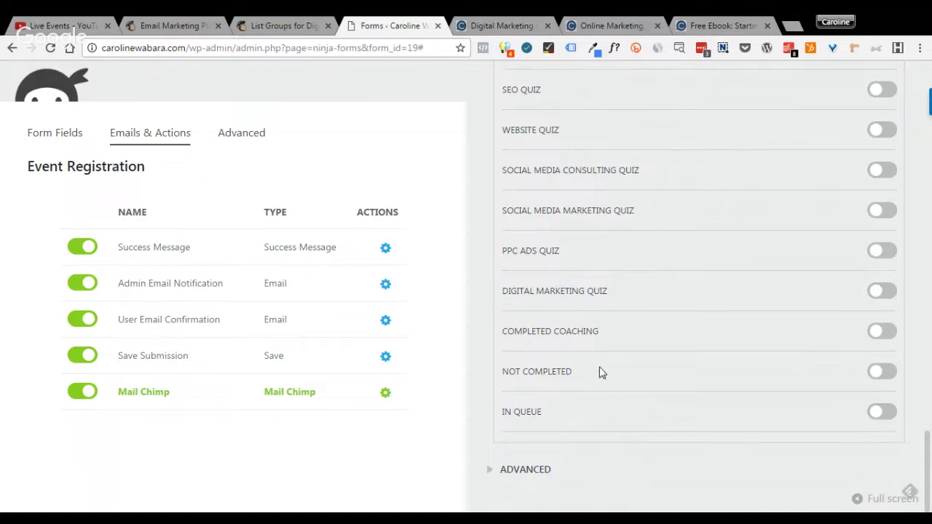
{"action": "left_click", "coordinate": [889, 375]}
{"action": "left_click", "coordinate": [891, 413]}
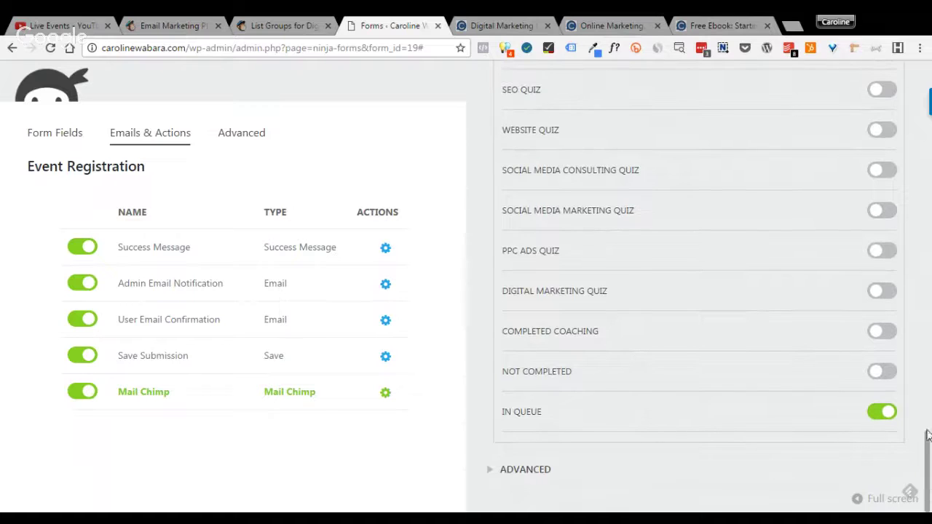
{"action": "left_click_drag", "start_coordinate": [928, 436], "coordinate": [915, 73]}
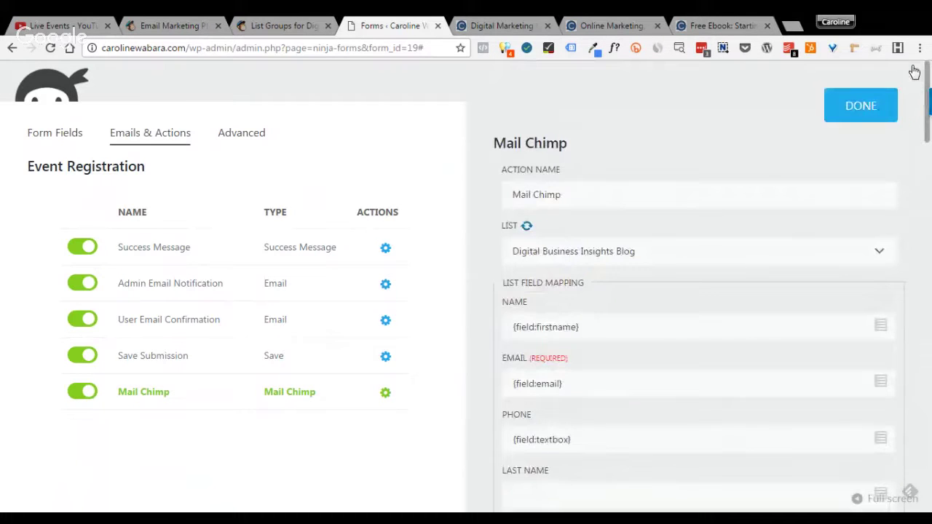
Finish the Mail Chimp action settings and publish the updated Event Registration form.
{"action": "left_click", "coordinate": [847, 108]}
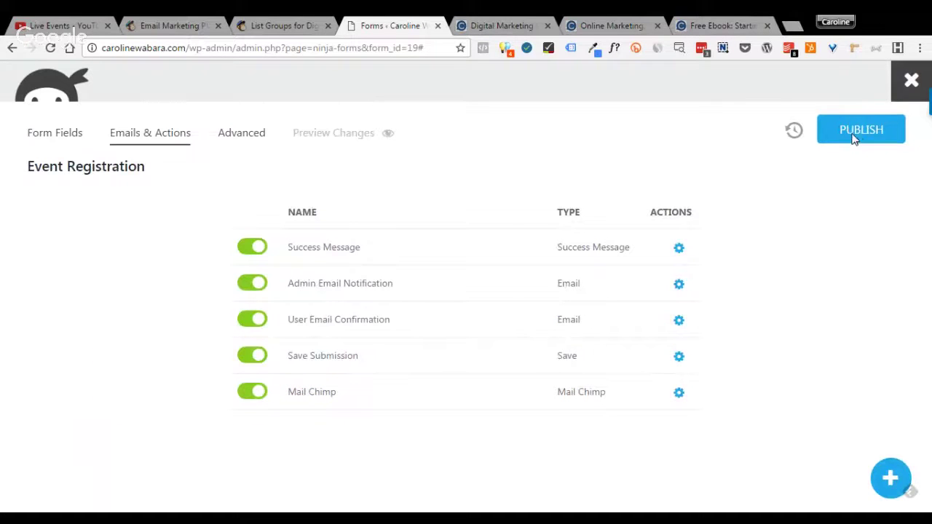
{"action": "left_click", "coordinate": [855, 138]}
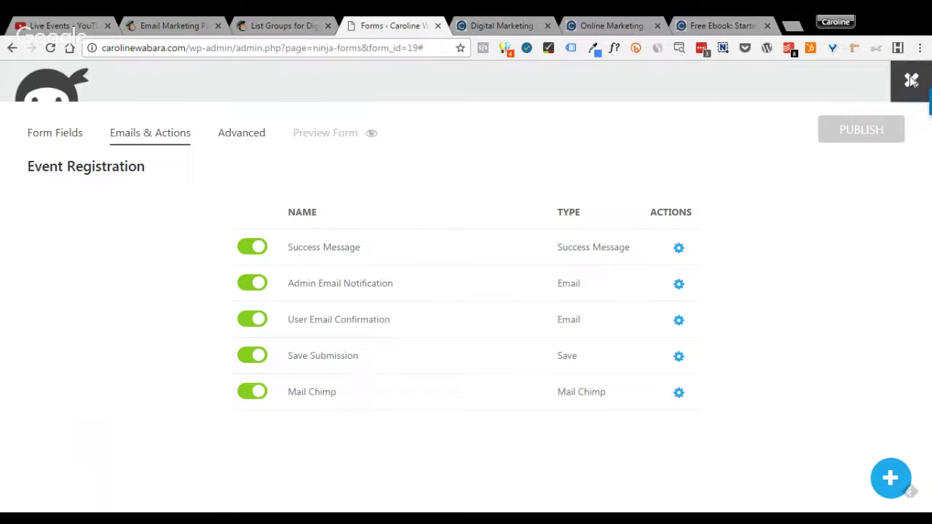
{"action": "left_click", "coordinate": [910, 81]}
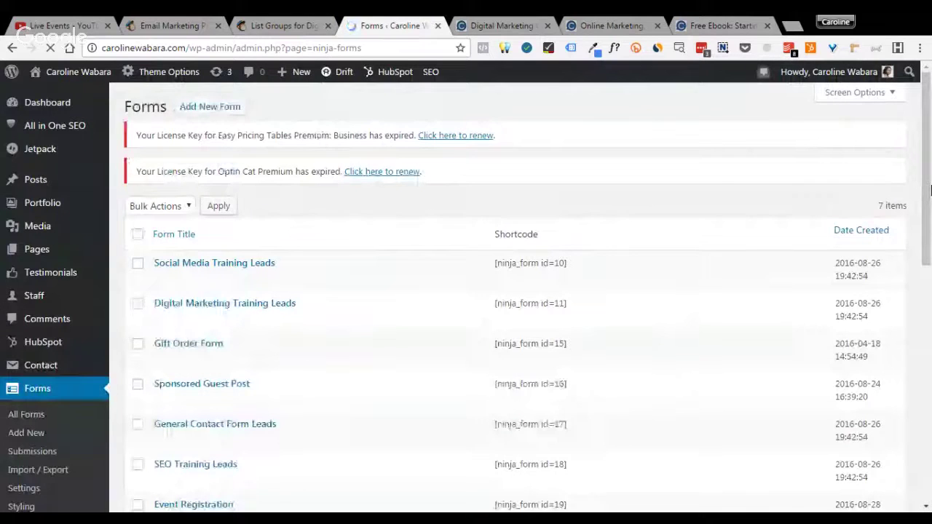
Select the Event Registration form's shortcode [ninja_form id=19] in the All Forms list.
{"action": "scroll", "coordinate": [931, 190], "scroll_direction": "down", "scroll_amount": 2}
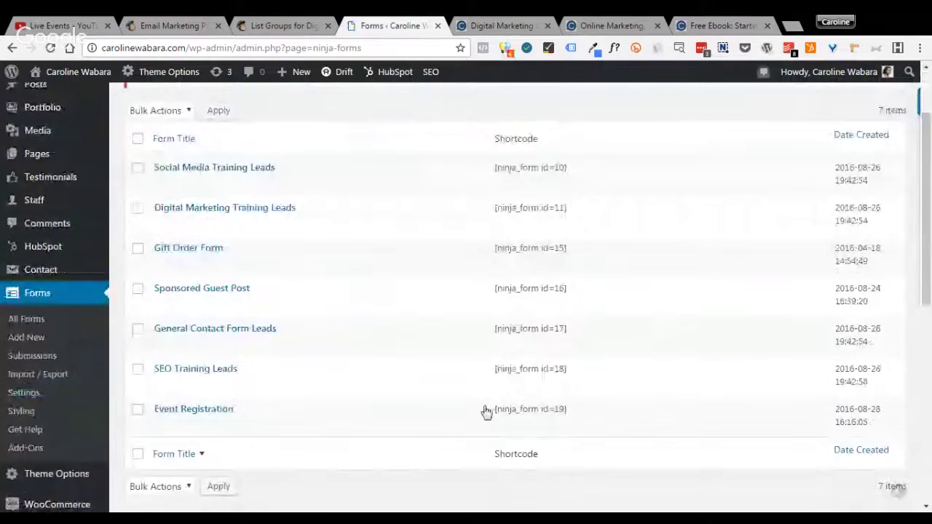
{"action": "left_click_drag", "start_coordinate": [494, 412], "coordinate": [571, 418]}
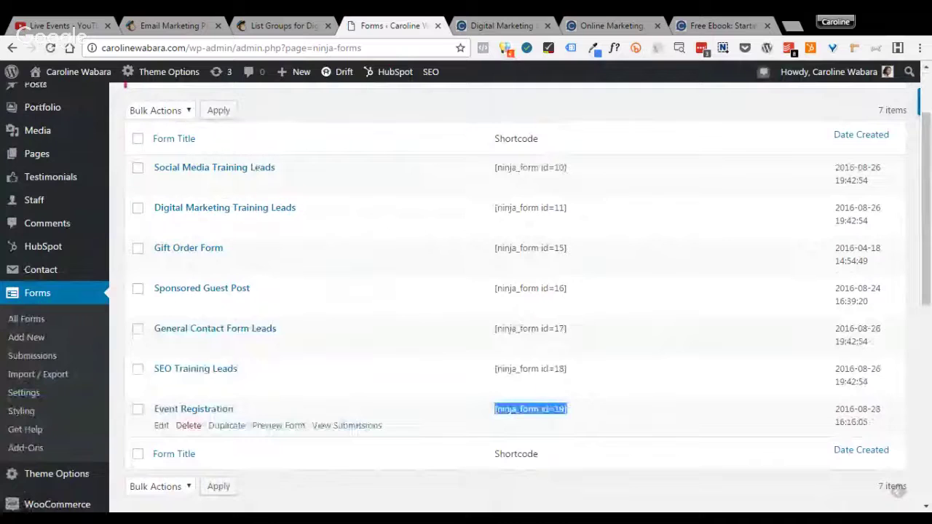
{"action": "left_click", "coordinate": [496, 23]}
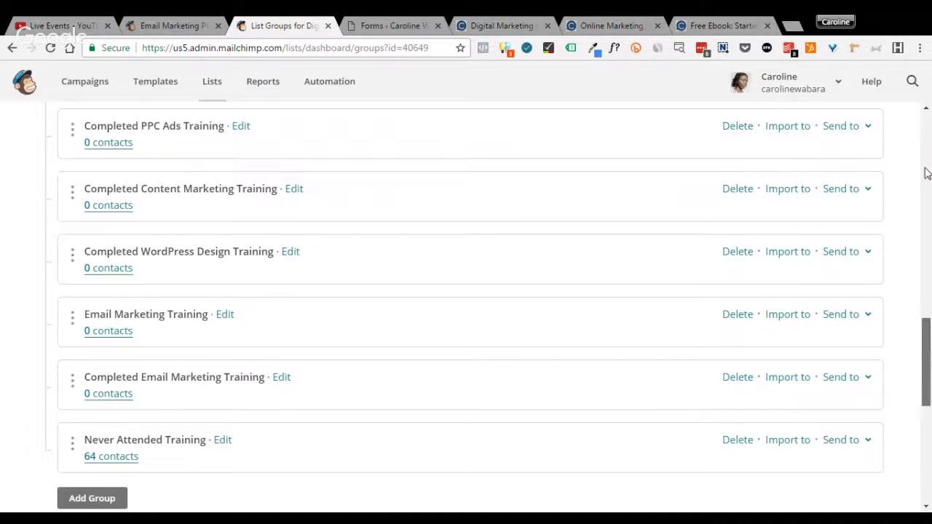
Look through the Automation workflows, then return to the Lists overview with both lists.
{"action": "scroll", "coordinate": [438, 109], "scroll_direction": "up", "scroll_amount": 15}
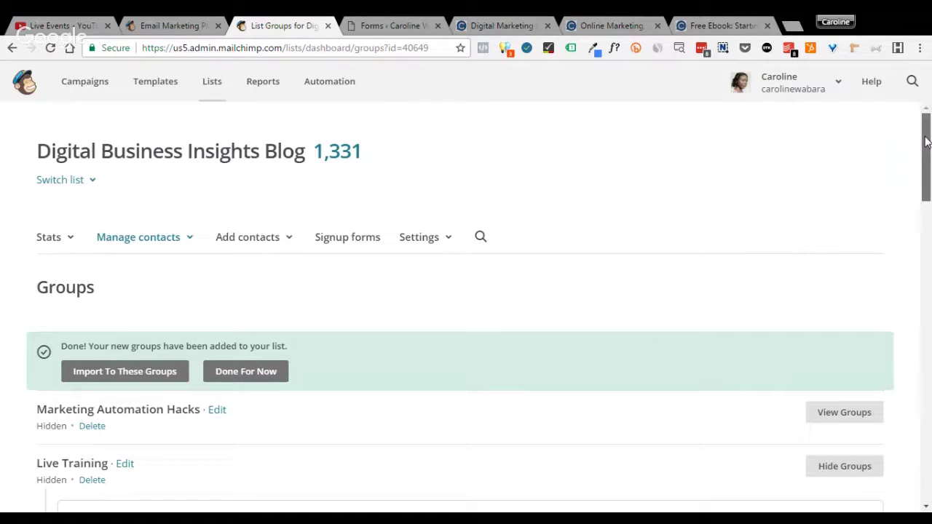
{"action": "left_click", "coordinate": [325, 81]}
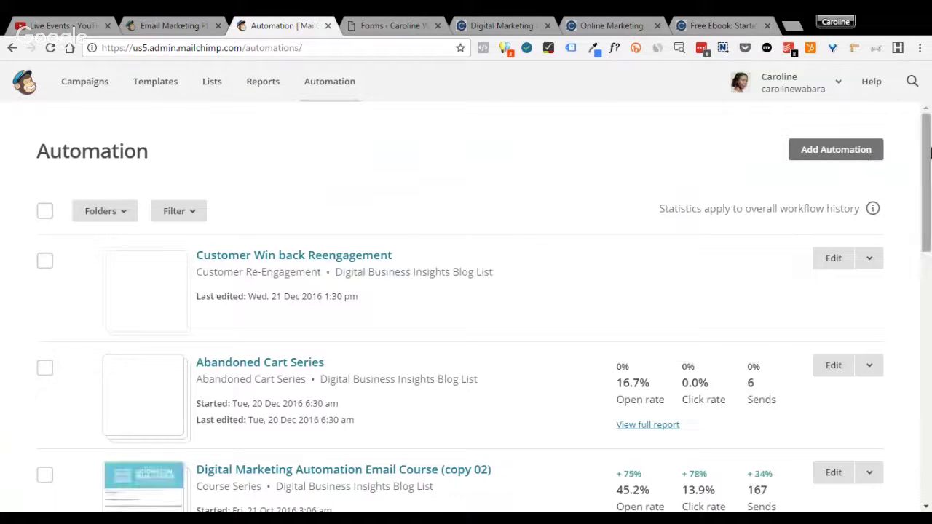
{"action": "left_click_drag", "start_coordinate": [927, 160], "coordinate": [924, 222]}
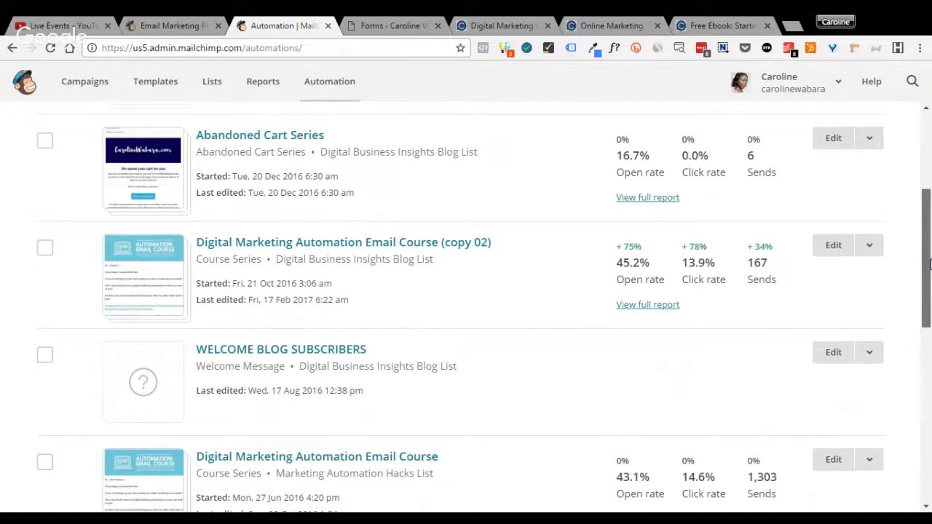
{"action": "left_click_drag", "start_coordinate": [929, 264], "coordinate": [930, 145]}
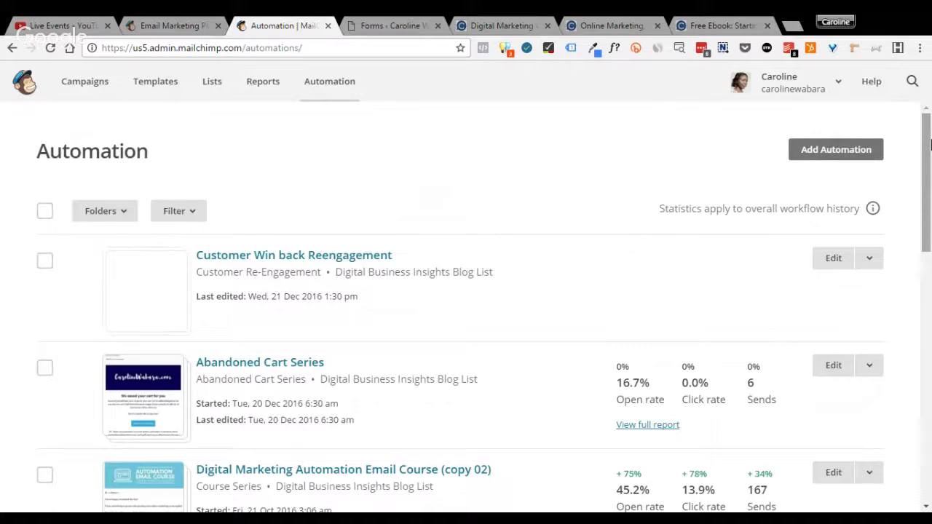
{"action": "left_click", "coordinate": [210, 85]}
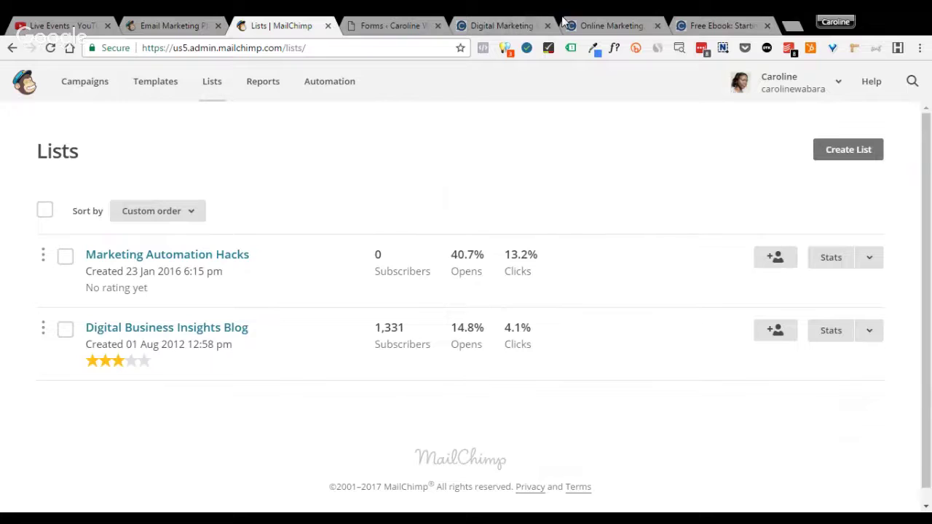
Clear the highlighted shortcode and open the Optin Forms list in the WordPress admin.
{"action": "left_click", "coordinate": [622, 22]}
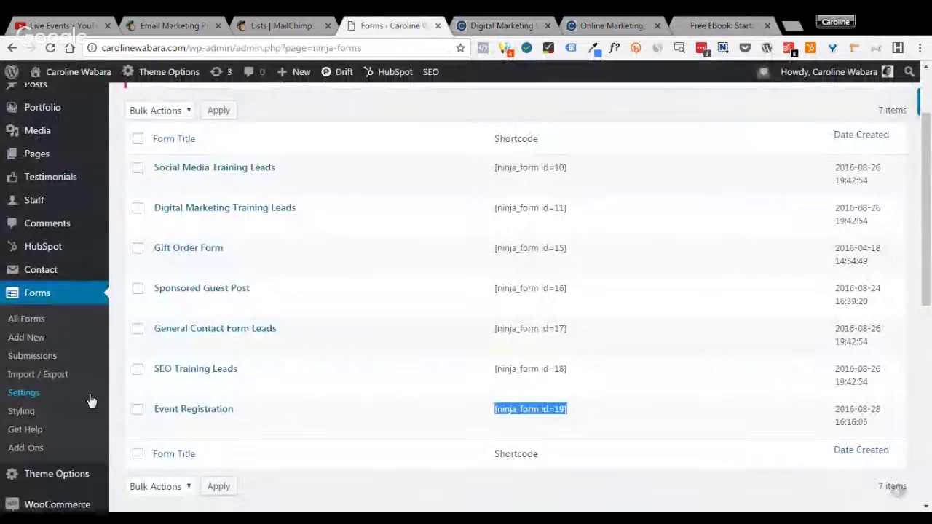
{"action": "left_click", "coordinate": [119, 276]}
{"action": "scroll", "coordinate": [123, 283], "scroll_direction": "down", "scroll_amount": 10}
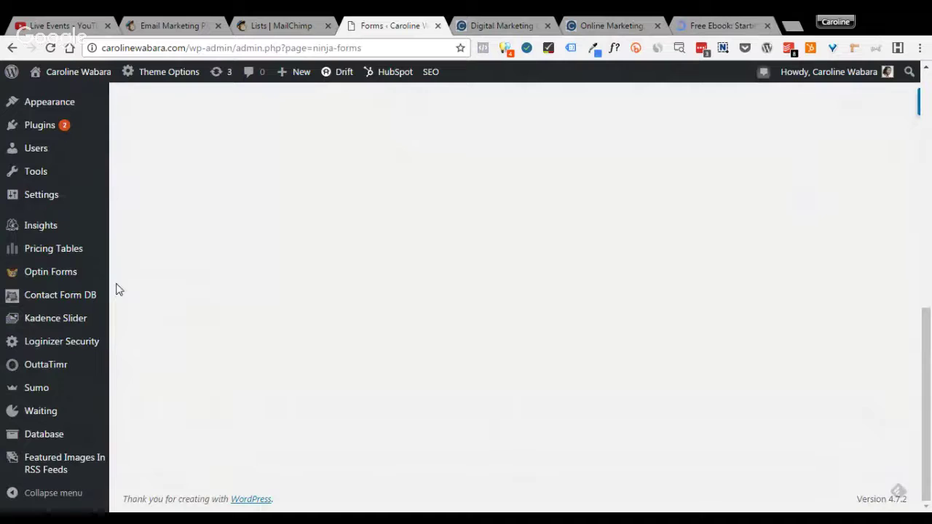
{"action": "left_click", "coordinate": [51, 275]}
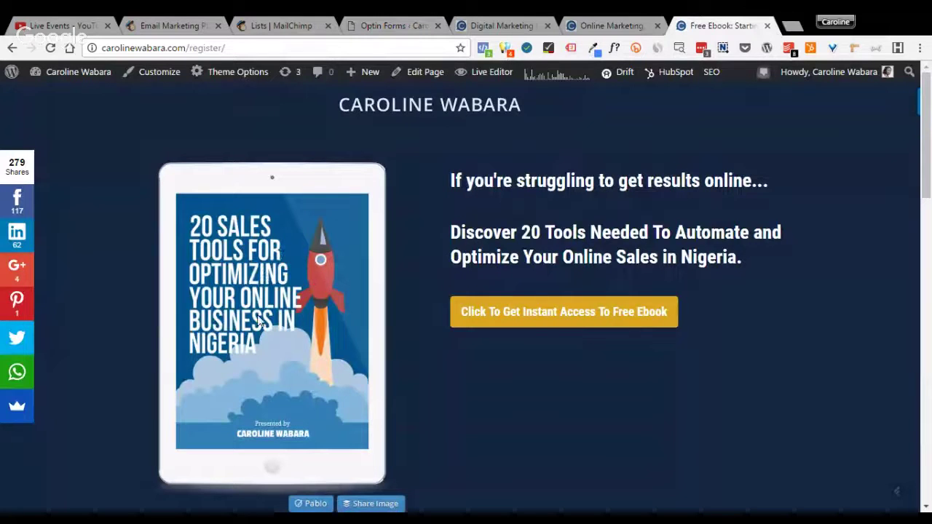
Test the ebook sign-up popup, then open the Two-step Optin form's editor.
{"action": "left_click", "coordinate": [574, 312]}
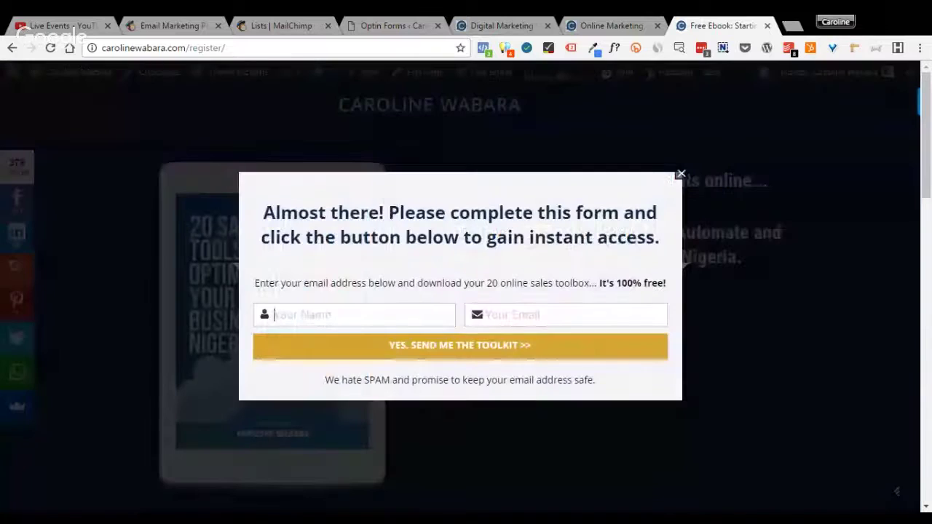
{"action": "left_click", "coordinate": [412, 345]}
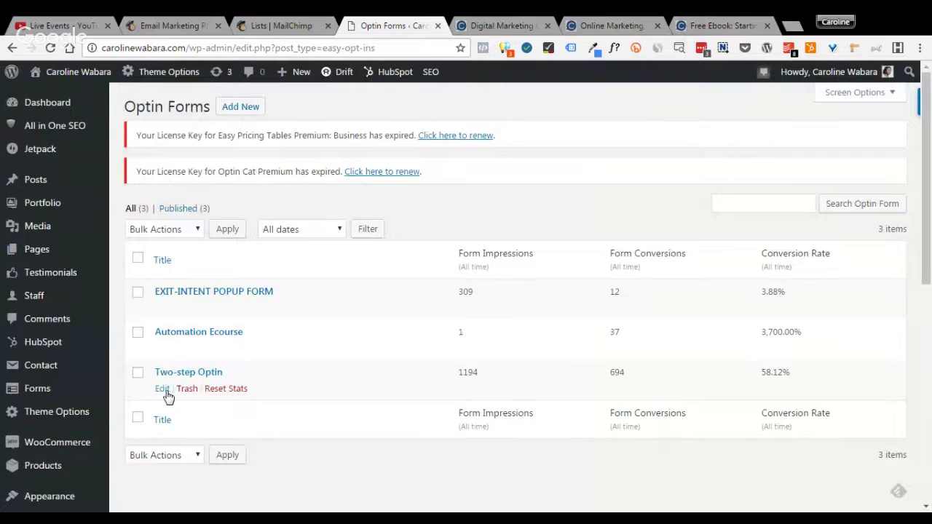
{"action": "left_click", "coordinate": [164, 390]}
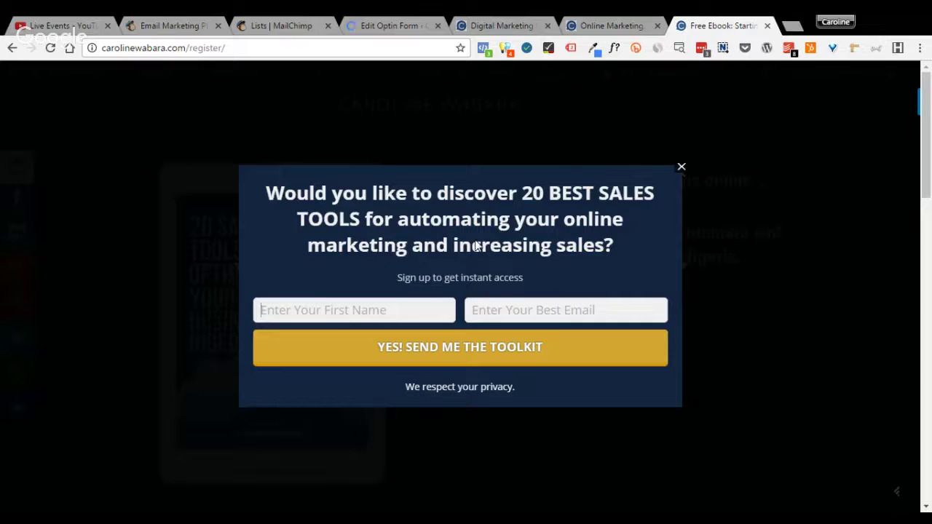
{"action": "left_click", "coordinate": [394, 25]}
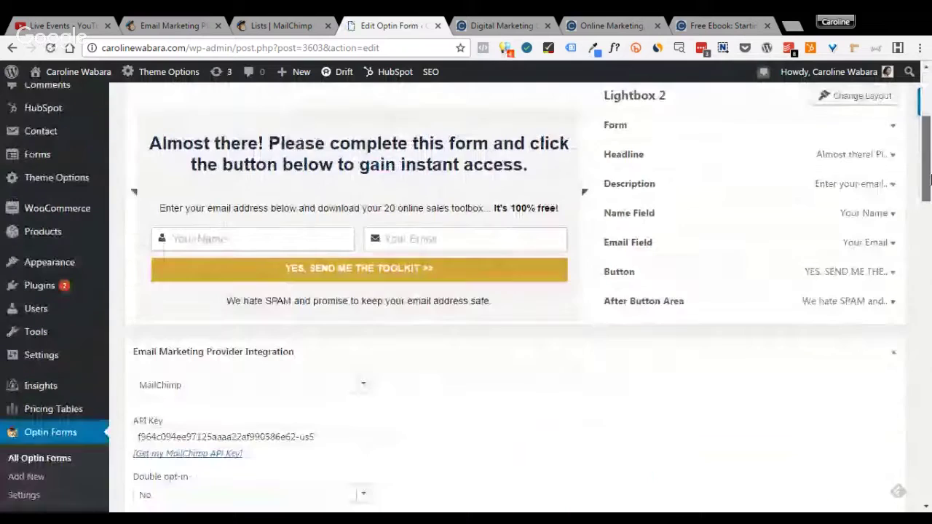
{"action": "scroll", "coordinate": [928, 178], "scroll_direction": "down", "scroll_amount": 3}
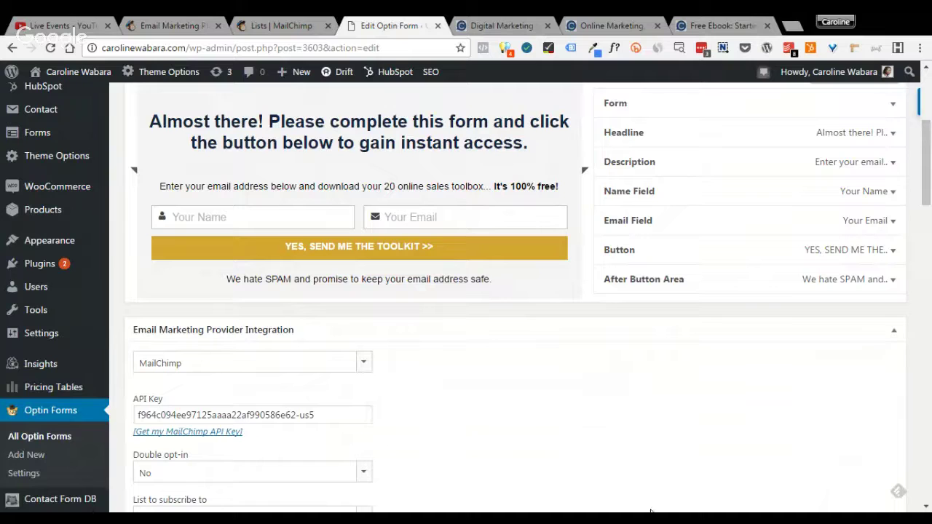
{"action": "left_click_drag", "start_coordinate": [928, 195], "coordinate": [928, 230]}
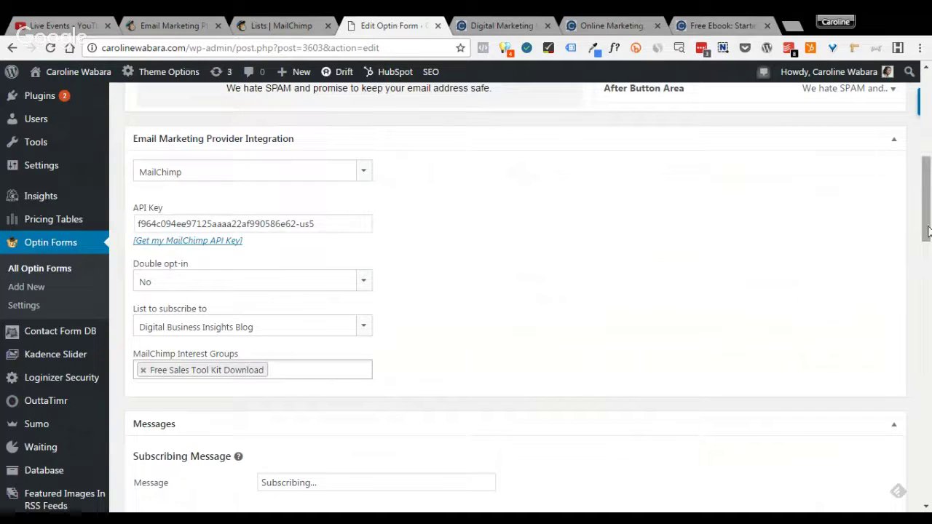
{"action": "left_click_drag", "start_coordinate": [928, 237], "coordinate": [928, 275]}
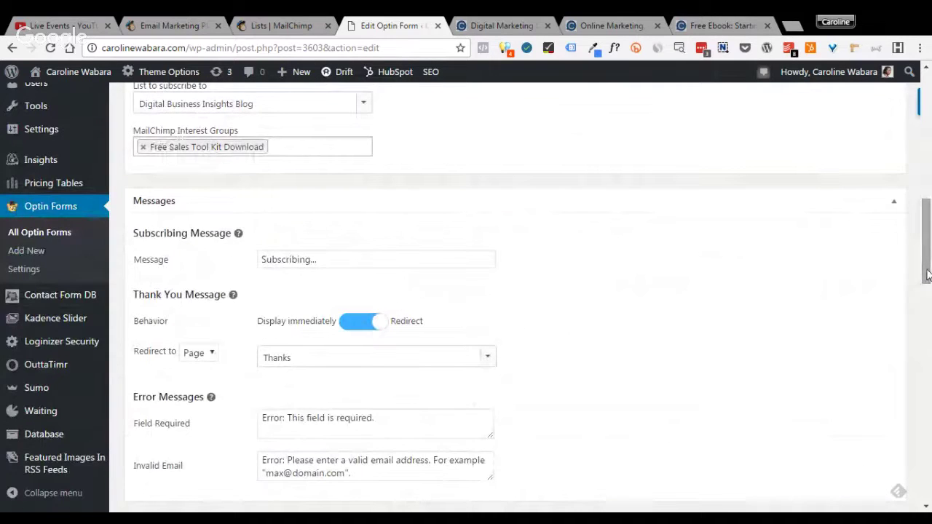